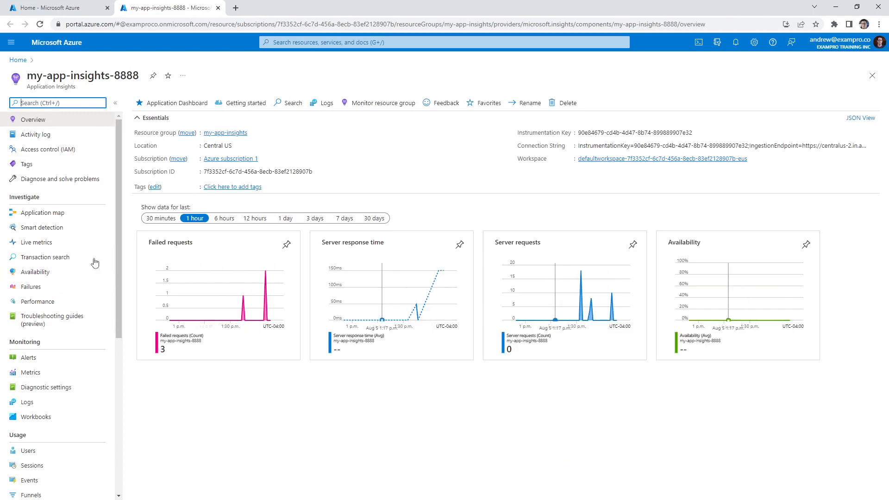
Look through the Users, Sessions, Events, Funnels and User Flows usage pages of the my-app-insights-8888 resource.
{"action": "scroll", "coordinate": [66, 272], "scroll_direction": "down", "scroll_amount": 2}
{"action": "scroll", "coordinate": [66, 272], "scroll_direction": "down", "scroll_amount": 4}
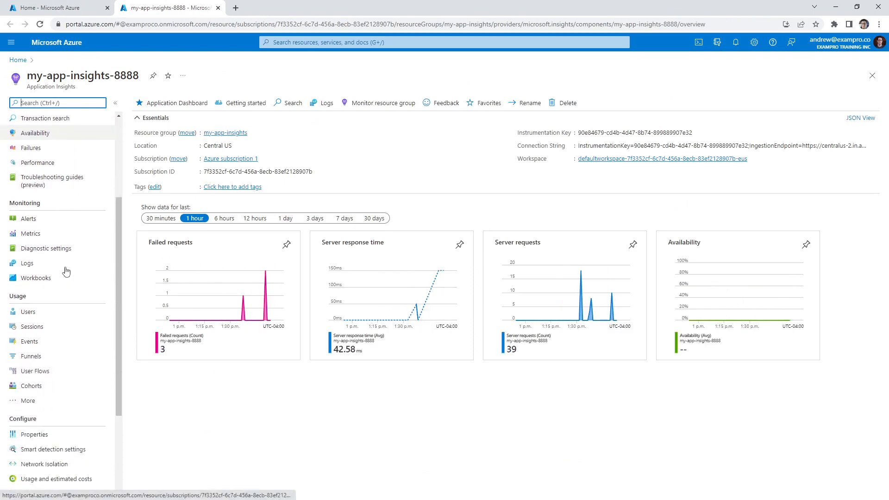
{"action": "left_click", "coordinate": [45, 266]}
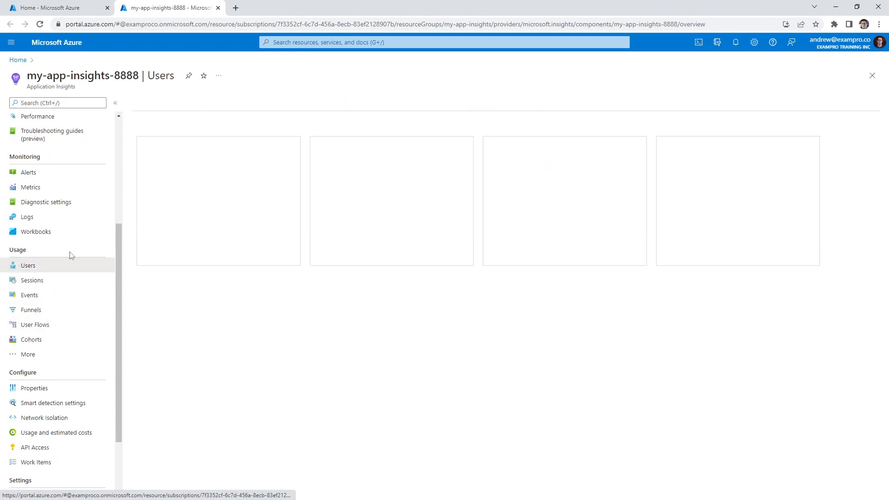
{"action": "left_click", "coordinate": [57, 282]}
{"action": "left_click", "coordinate": [57, 300]}
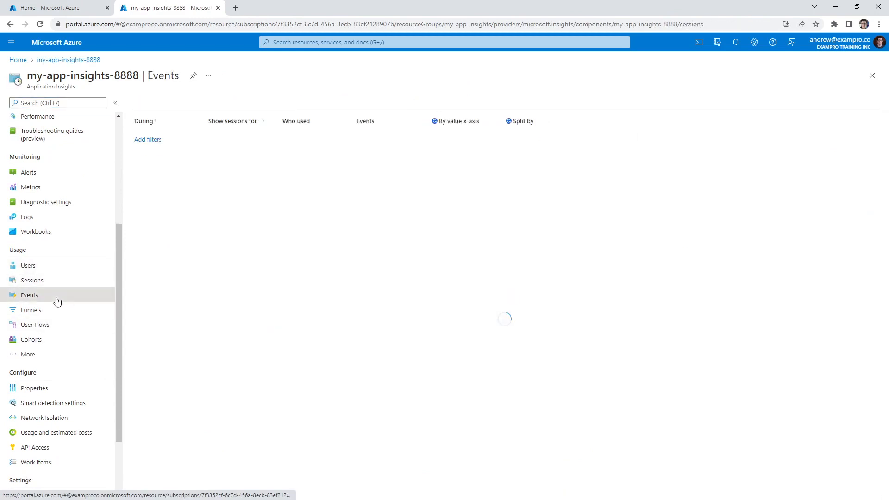
{"action": "left_click", "coordinate": [61, 312]}
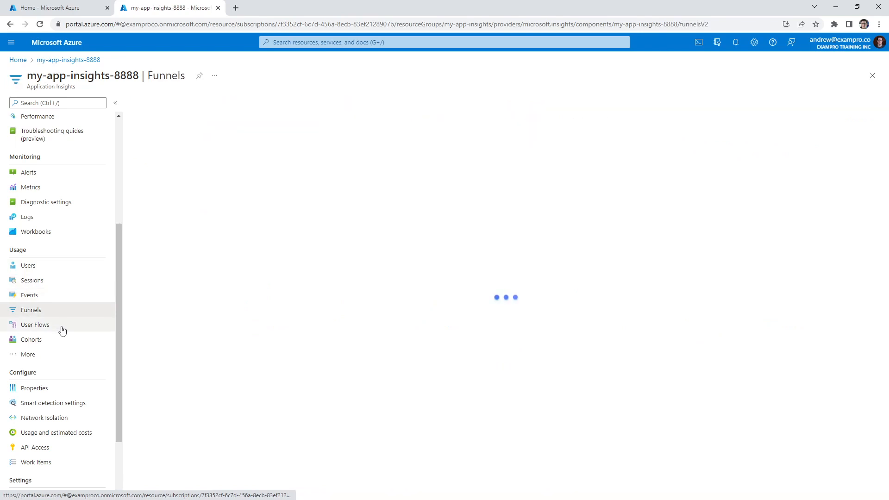
{"action": "left_click", "coordinate": [65, 329]}
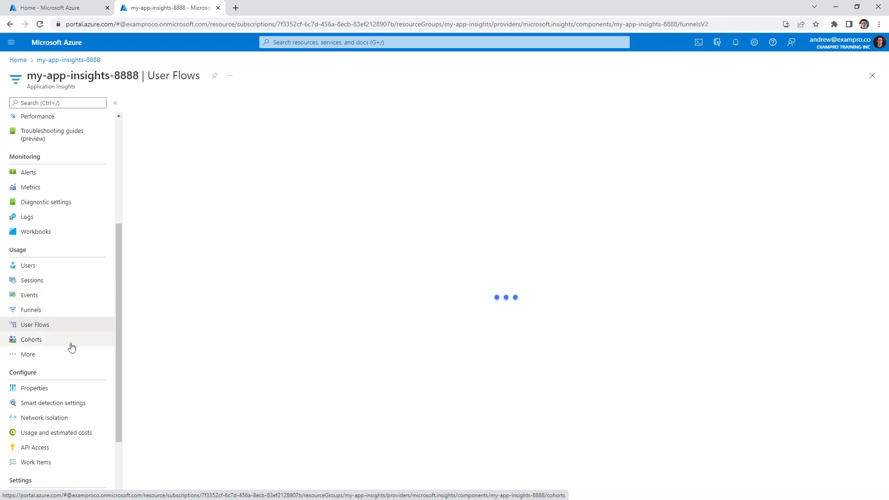
Search the web for "user cohort" in a new tab, view the CleverTap cohort analysis chart, and return to Azure.
{"action": "left_click", "coordinate": [235, 7]}
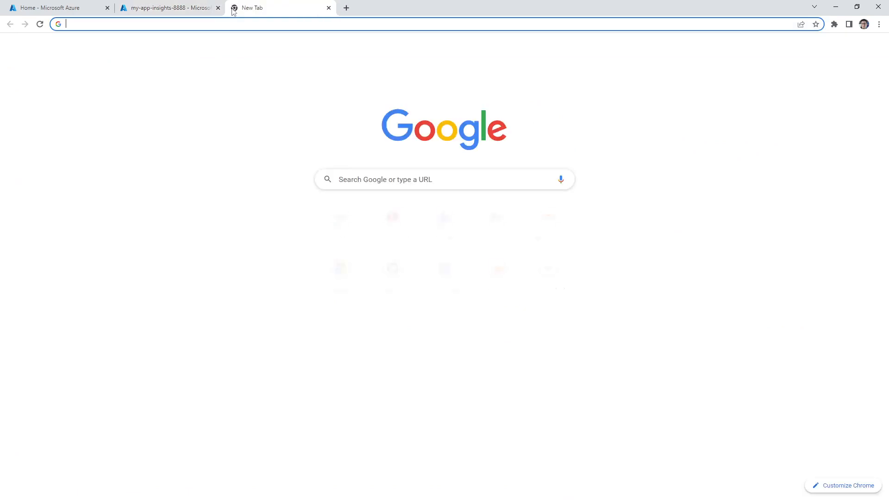
{"action": "type", "text": "user chorot"}
{"action": "key", "text": "BackSpace"}
{"action": "key", "text": "BackSpace"}
{"action": "key", "text": "BackSpace"}
{"action": "key", "text": "BackSpace"}
{"action": "key", "text": "BackSpace"}
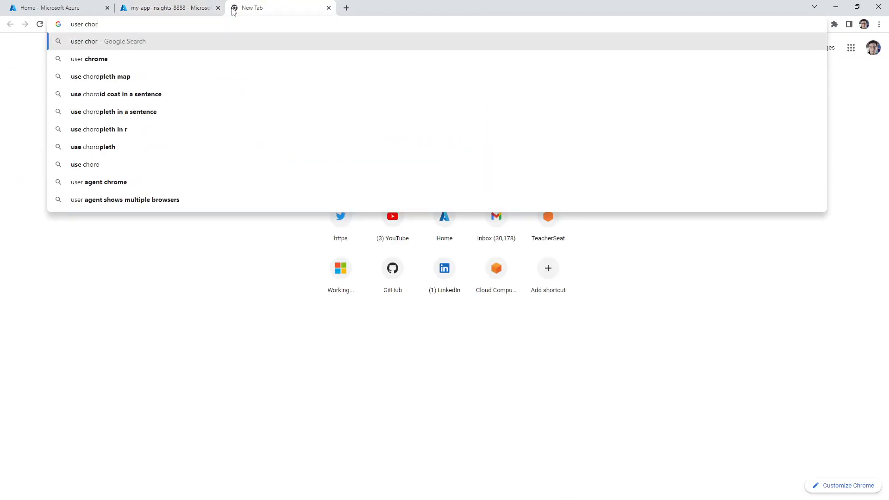
{"action": "type", "text": "ohort"}
{"action": "key", "text": "Return"}
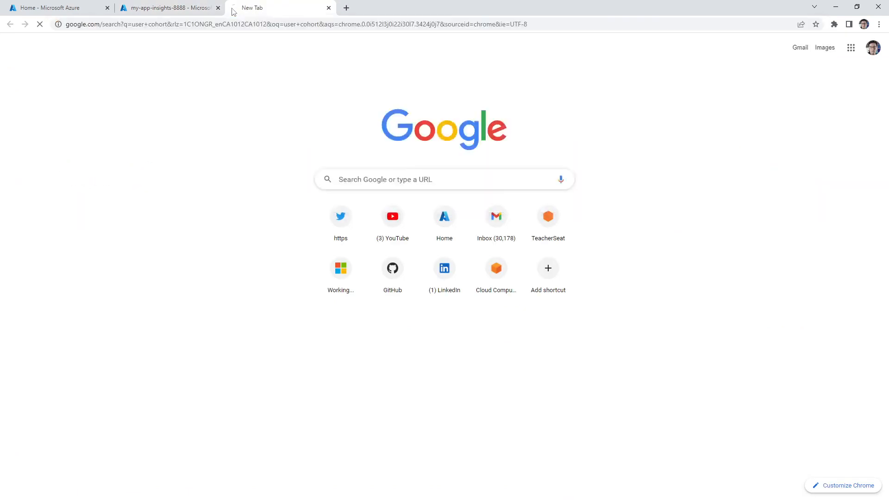
{"action": "left_click", "coordinate": [131, 85]}
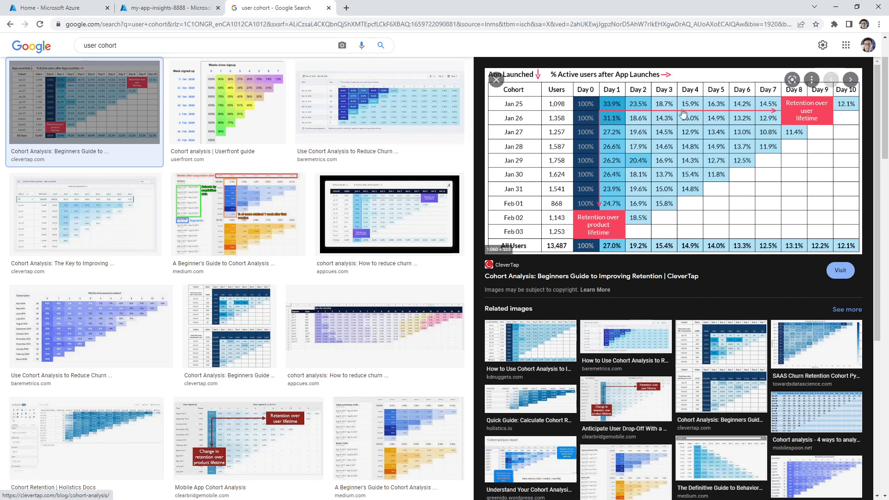
{"action": "left_click", "coordinate": [329, 8]}
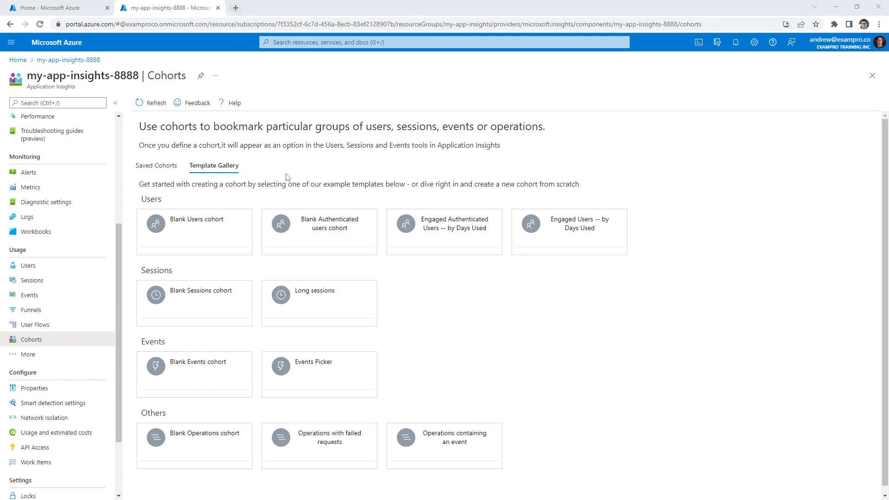
Open the ExamProCo/my-app-insights repository on github.com in a new tab and launch it in Gitpod.
{"action": "left_click", "coordinate": [236, 8]}
{"action": "type", "text": "g"}
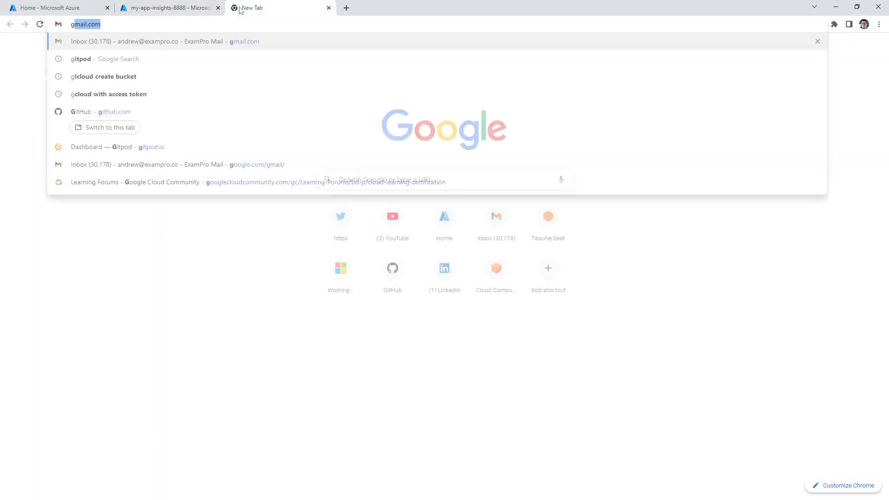
{"action": "type", "text": "ithub.com/"}
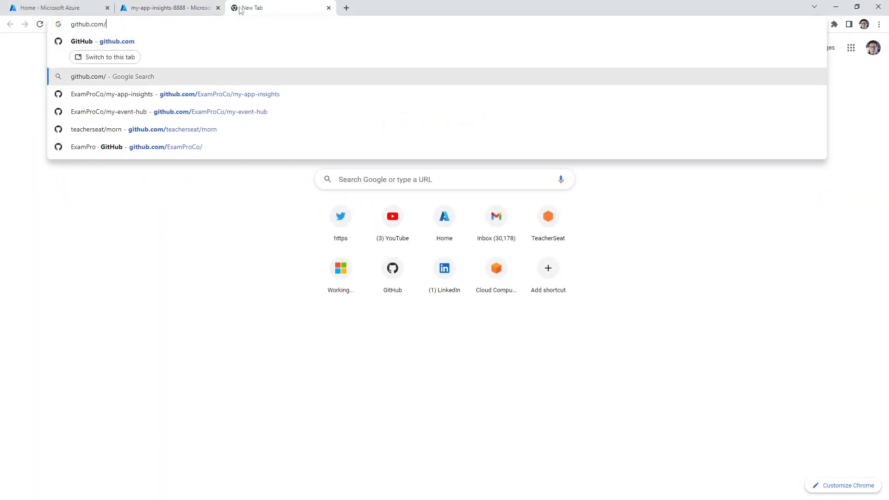
{"action": "key", "text": "Down"}
{"action": "key", "text": "Down"}
{"action": "key", "text": "Up"}
{"action": "key", "text": "Return"}
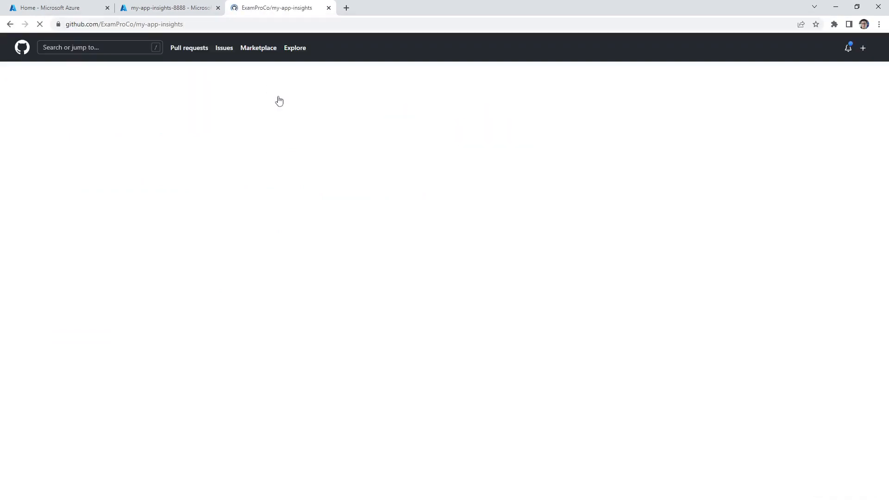
{"action": "left_click", "coordinate": [556, 132]}
Search for "application insights instrumentation nodejs" in the GitHub tab and open Microsoft's article on monitoring Node.js services.
{"action": "left_click", "coordinate": [320, 10]}
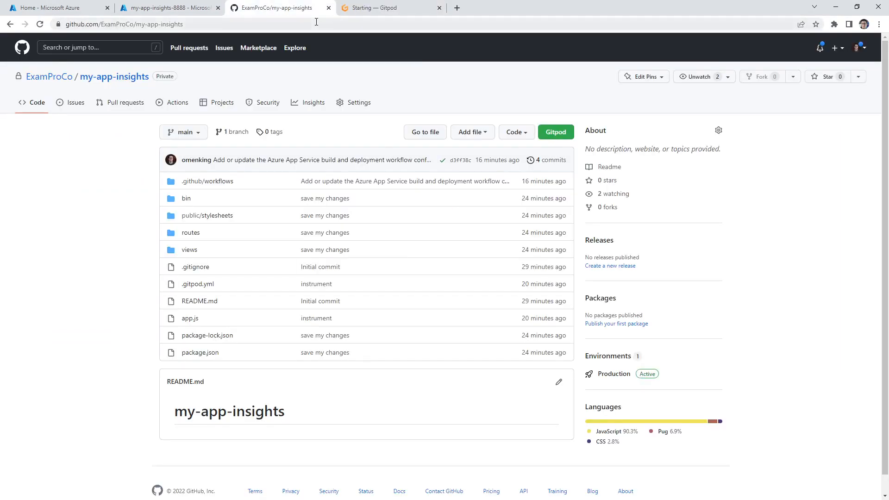
{"action": "type", "text": "application isg"}
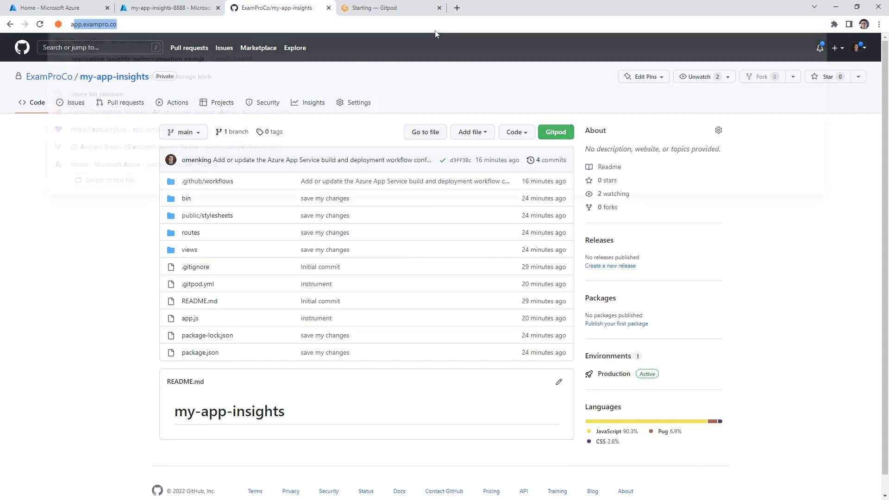
{"action": "key", "text": "BackSpace"}
{"action": "key", "text": "BackSpace"}
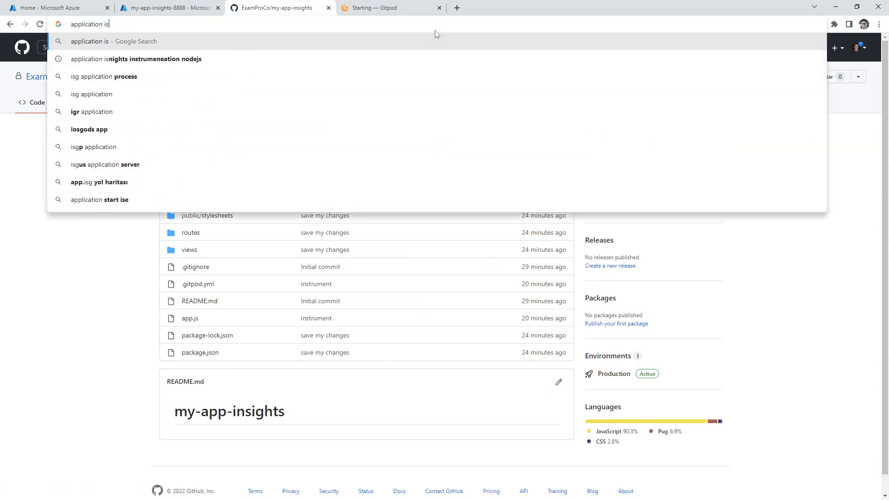
{"action": "type", "text": "nsights in"}
{"action": "key", "text": "Down"}
{"action": "key", "text": "Return"}
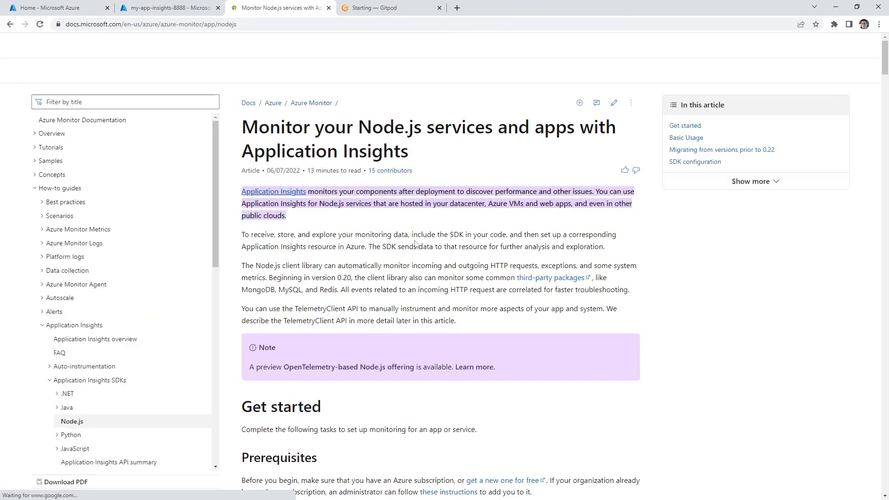
Examine the Node.js monitoring article, from client library setup and SDK configuration through dependency tracking to the advanced configuration options.
{"action": "scroll", "coordinate": [300, 186], "scroll_direction": "down", "scroll_amount": 7}
{"action": "scroll", "coordinate": [300, 186], "scroll_direction": "down", "scroll_amount": 7}
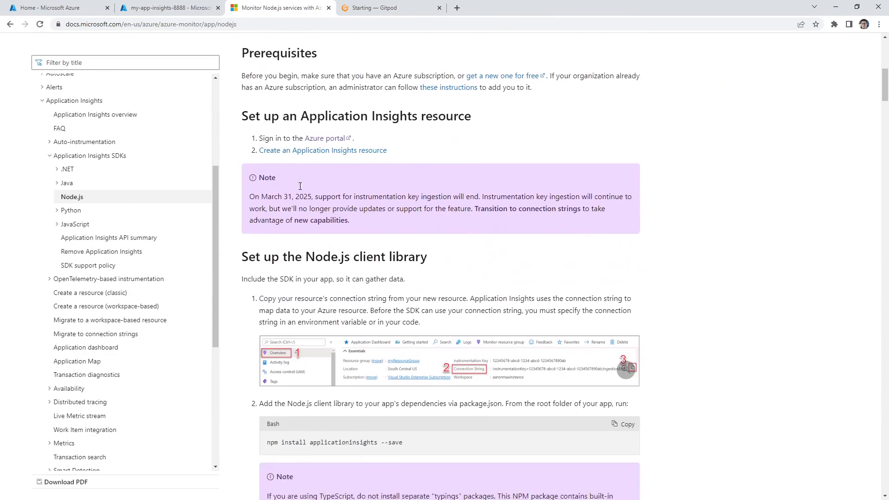
{"action": "scroll", "coordinate": [300, 186], "scroll_direction": "down", "scroll_amount": 15}
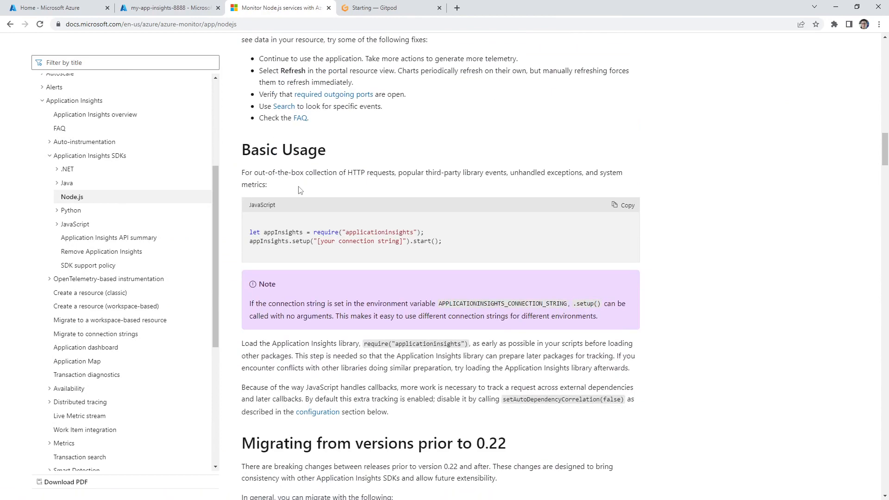
{"action": "scroll", "coordinate": [300, 189], "scroll_direction": "down", "scroll_amount": 4}
{"action": "scroll", "coordinate": [299, 186], "scroll_direction": "down", "scroll_amount": 20}
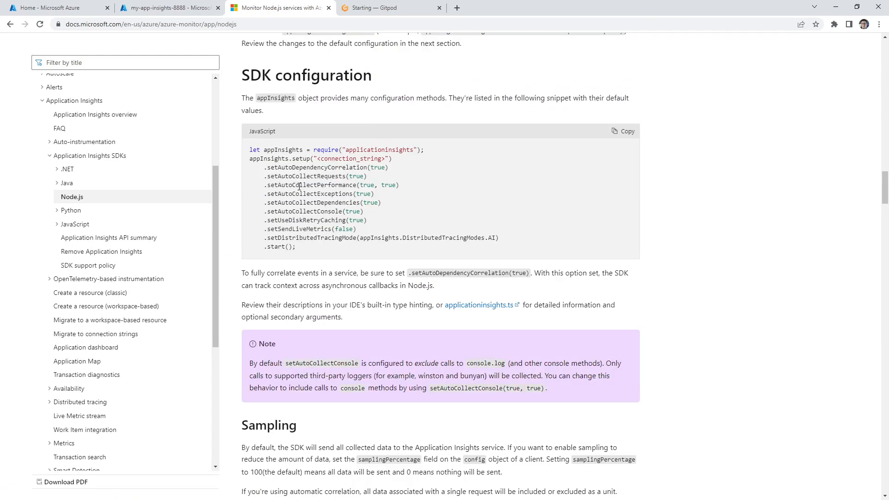
{"action": "scroll", "coordinate": [298, 188], "scroll_direction": "down", "scroll_amount": 20}
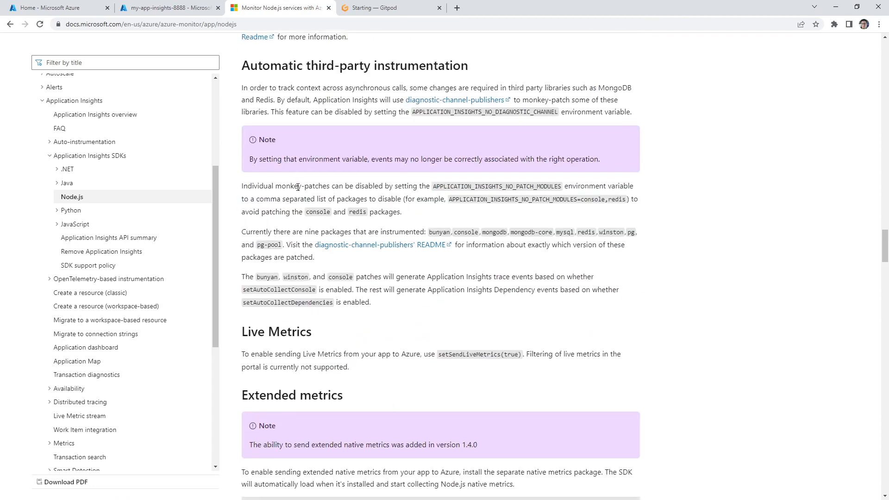
{"action": "scroll", "coordinate": [298, 189], "scroll_direction": "down", "scroll_amount": 13}
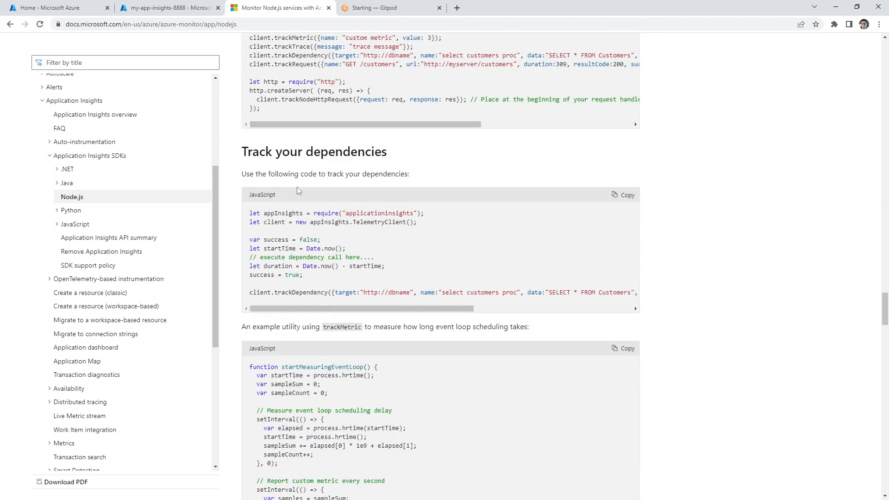
{"action": "scroll", "coordinate": [298, 188], "scroll_direction": "down", "scroll_amount": 18}
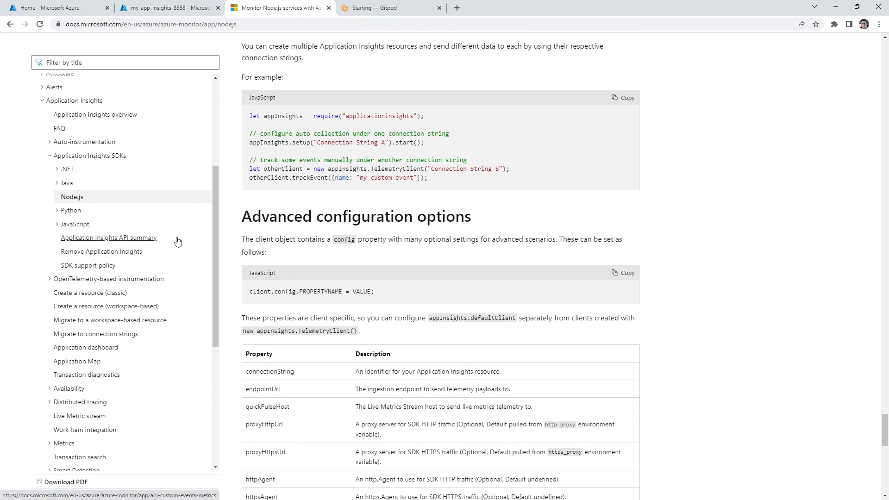
Go back to the search results, search for application insights usage, and open the "Usage analysis with Application Insights" article.
{"action": "left_click", "coordinate": [9, 25]}
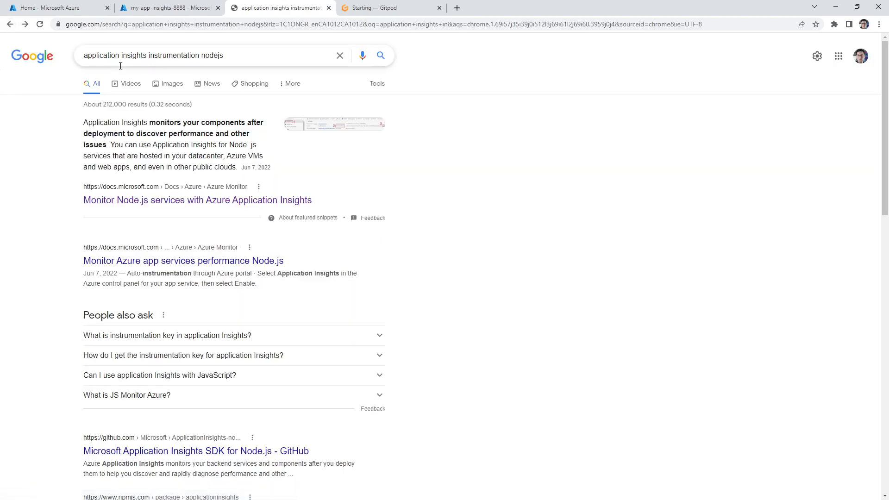
{"action": "left_click", "coordinate": [173, 57]}
{"action": "left_click_drag", "start_coordinate": [149, 56], "coordinate": [276, 57]}
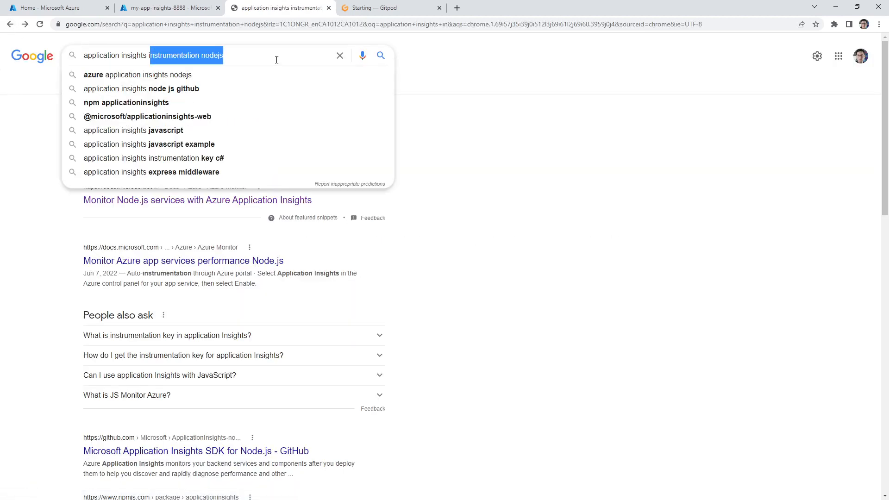
{"action": "type", "text": "iusage"}
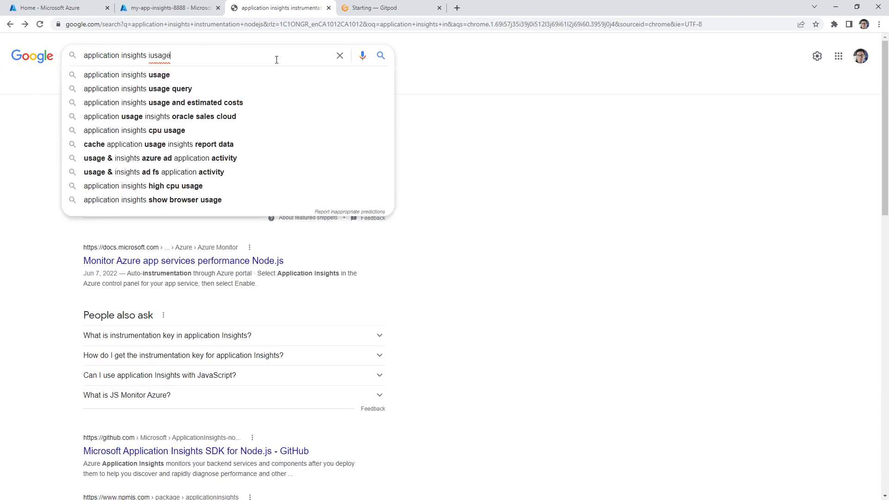
{"action": "key", "text": "Return"}
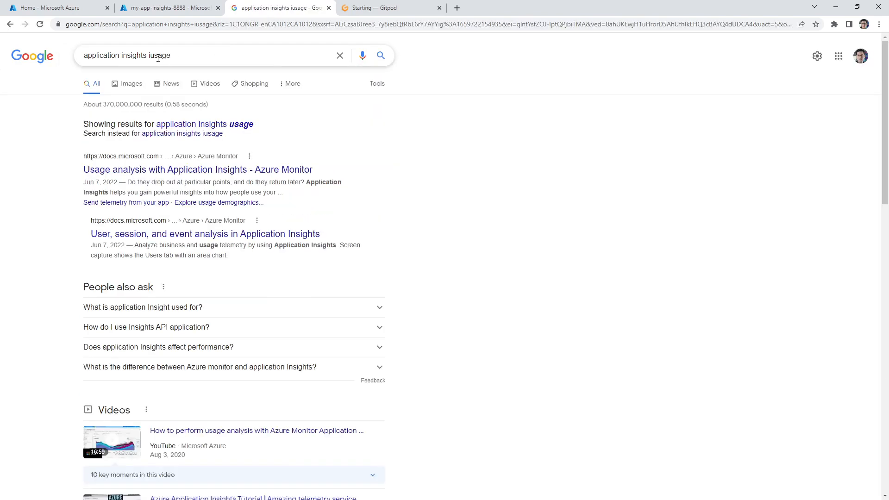
{"action": "left_click", "coordinate": [319, 171]}
Copy the HTML script snippet for web page code from the article's "Send telemetry from your app" section.
{"action": "scroll", "coordinate": [329, 240], "scroll_direction": "down", "scroll_amount": 8}
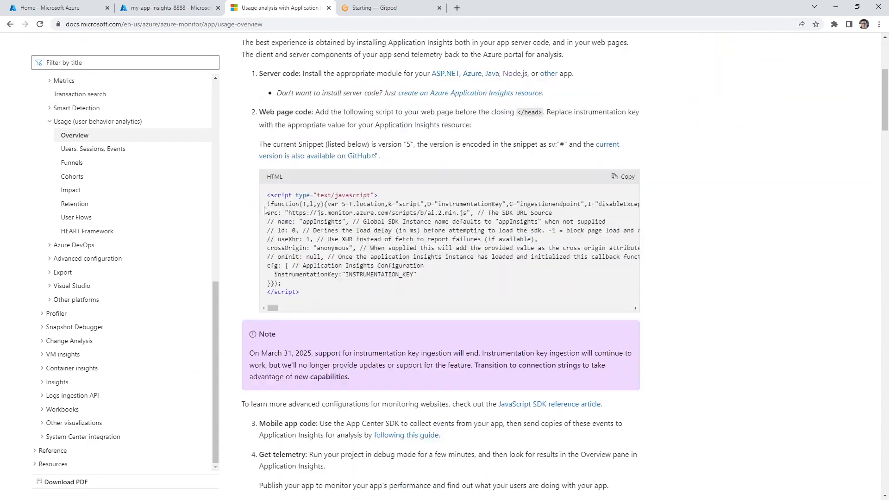
{"action": "left_click", "coordinate": [624, 114]}
{"action": "scroll", "coordinate": [388, 272], "scroll_direction": "up", "scroll_amount": 6}
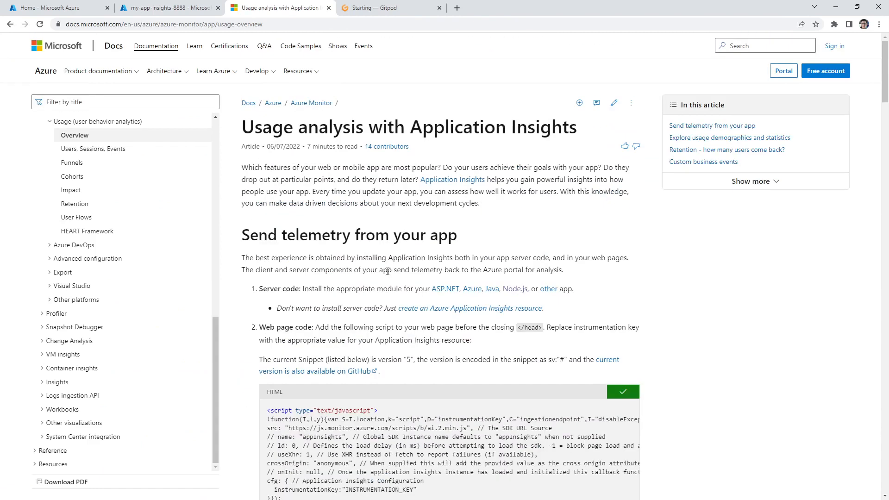
{"action": "left_click_drag", "start_coordinate": [299, 127], "coordinate": [551, 127]}
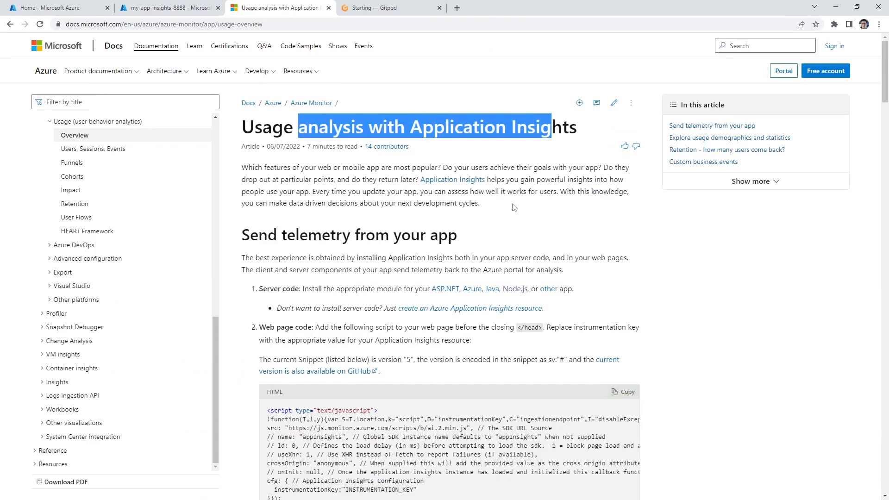
{"action": "scroll", "coordinate": [514, 208], "scroll_direction": "down", "scroll_amount": 3}
{"action": "left_click", "coordinate": [616, 254]}
Create a new Gitpod workspace for my-app-insights, expand its views folder, and close the Express preview page.
{"action": "left_click", "coordinate": [95, 8]}
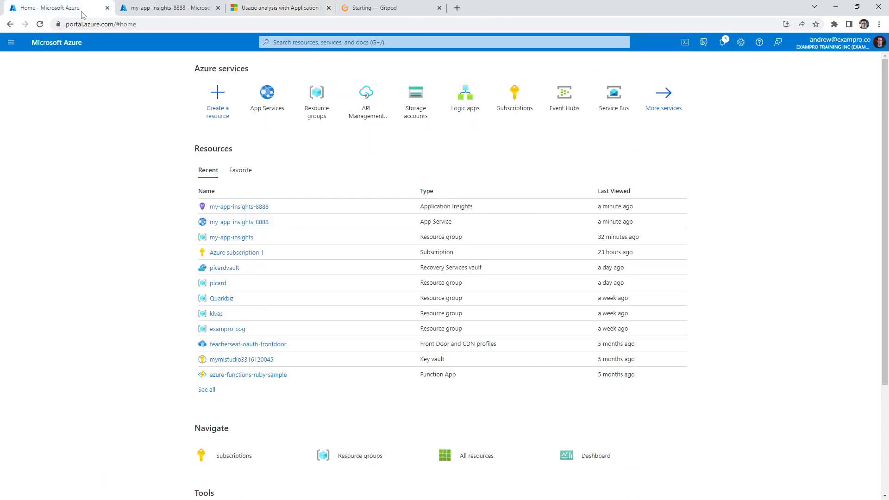
{"action": "left_click", "coordinate": [153, 9]}
{"action": "left_click", "coordinate": [269, 9]}
{"action": "left_click", "coordinate": [371, 8]}
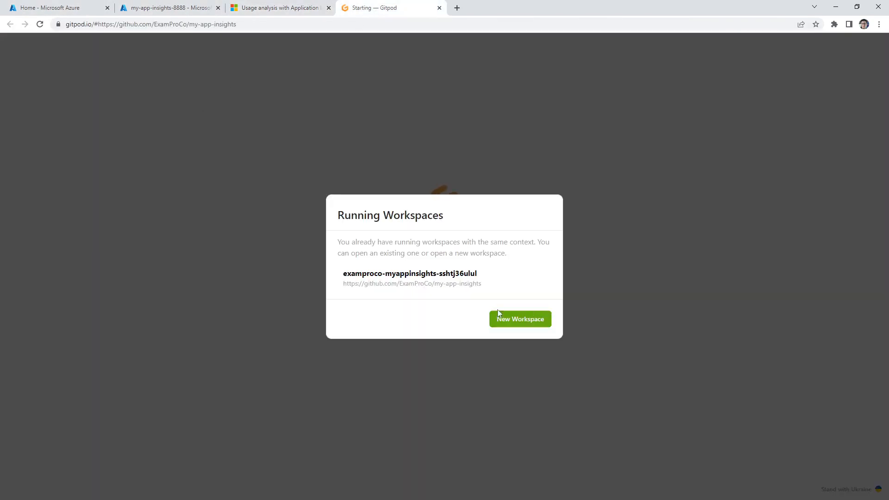
{"action": "left_click", "coordinate": [528, 325]}
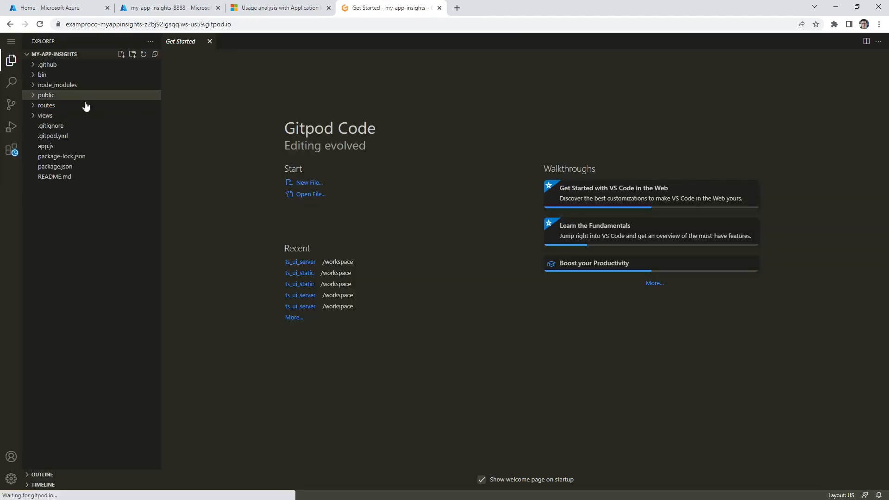
{"action": "left_click", "coordinate": [80, 116]}
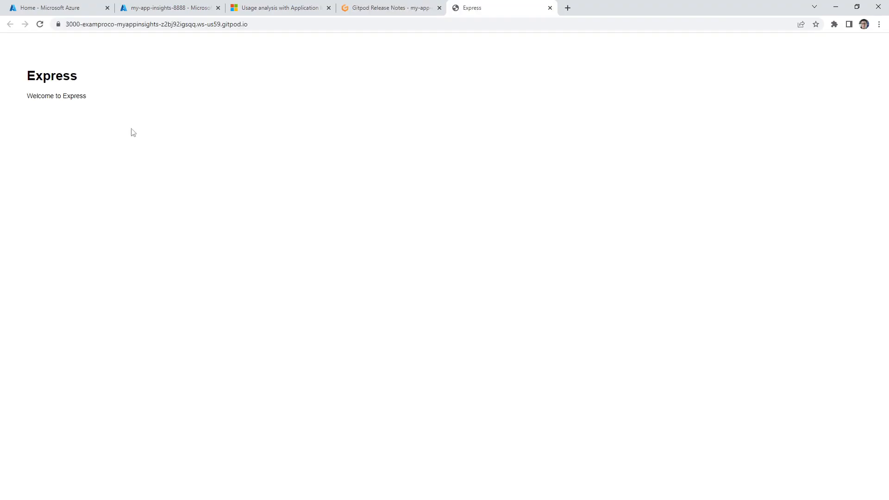
{"action": "left_click", "coordinate": [550, 8]}
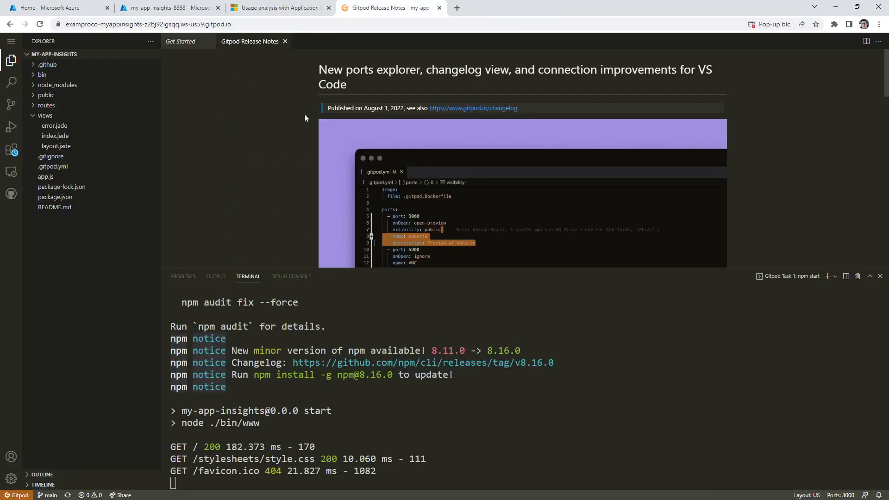
Open layout.jade from the views folder and paste the copied script snippet on the empty line below block content, allowing clipboard access.
{"action": "left_click", "coordinate": [83, 137]}
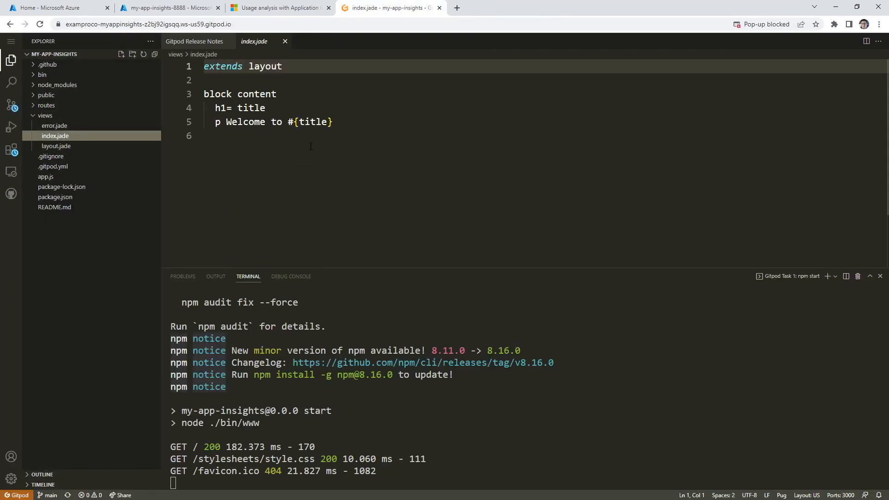
{"action": "left_click", "coordinate": [286, 161]}
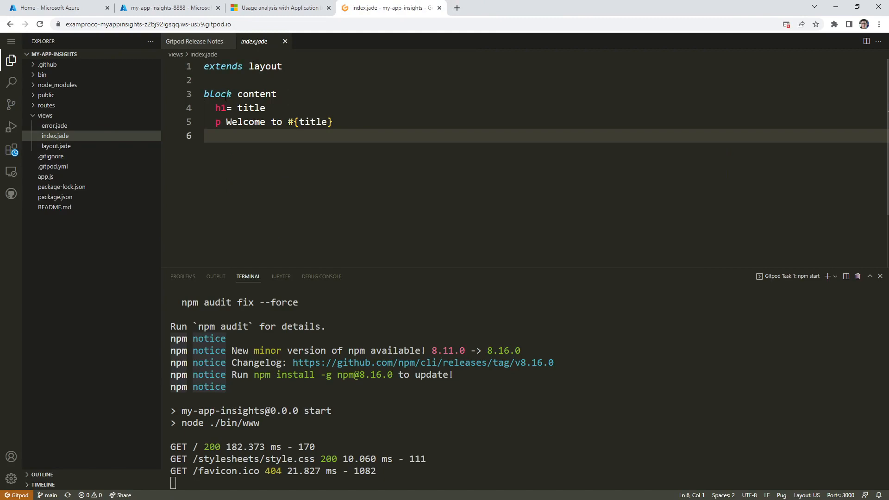
{"action": "left_click", "coordinate": [117, 146]}
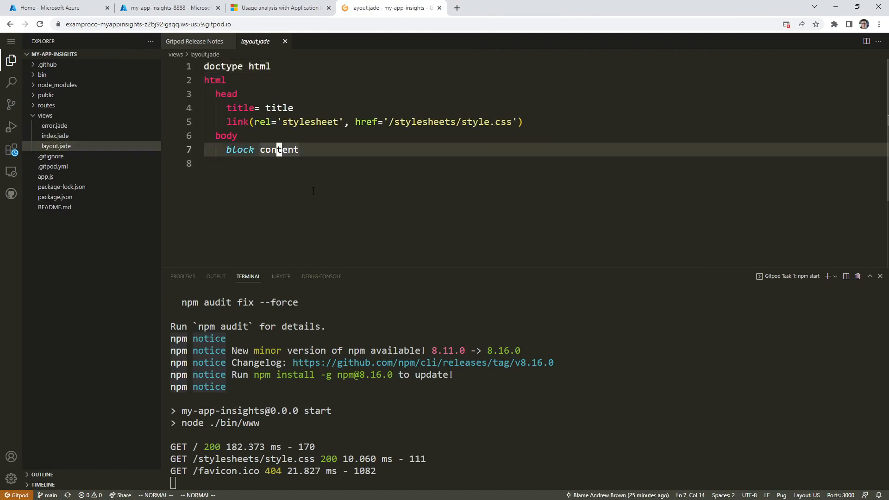
{"action": "left_click", "coordinate": [243, 164]}
{"action": "right_click", "coordinate": [249, 170]}
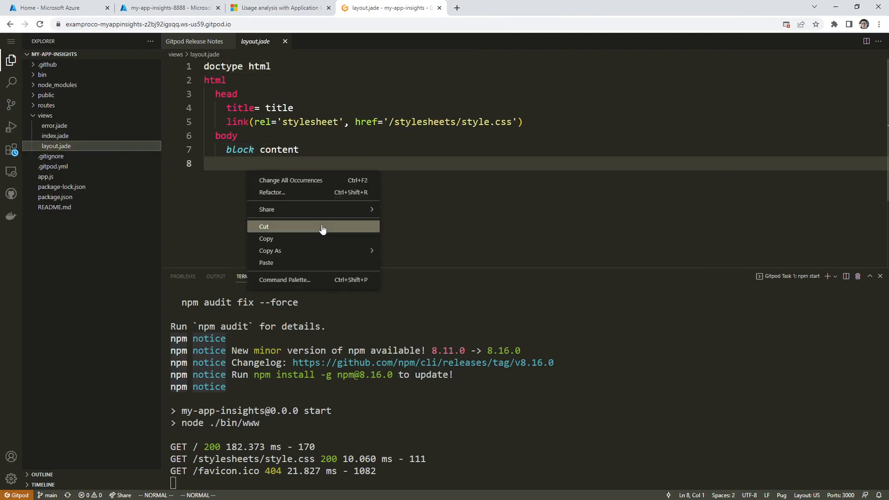
{"action": "left_click", "coordinate": [318, 262]}
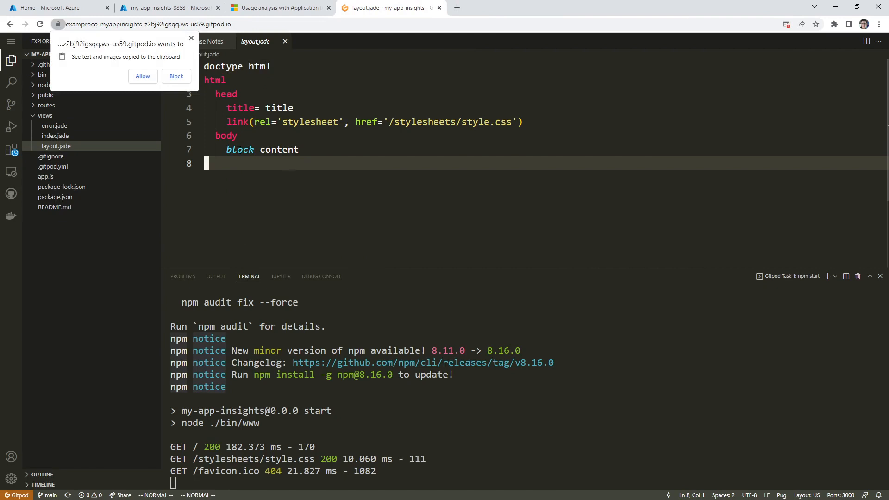
{"action": "left_click", "coordinate": [143, 76]}
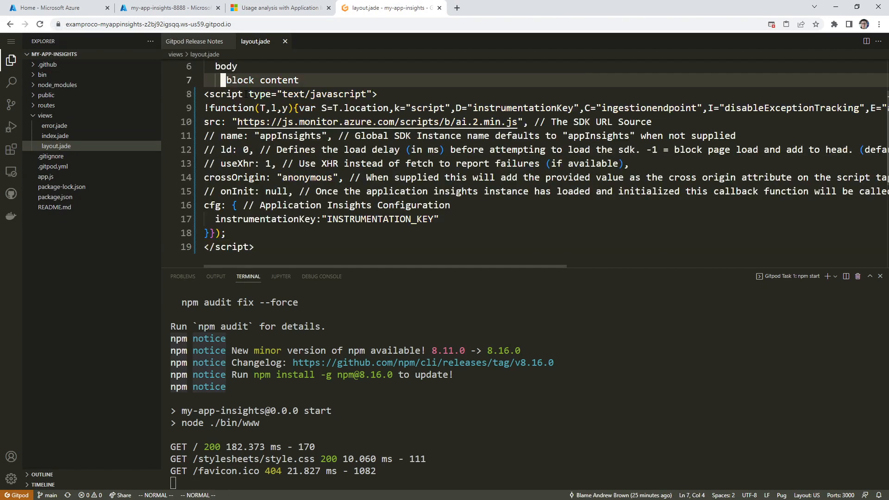
Add the line script(type='text/javascript') directly above the pasted snippet's opening HTML script tag.
{"action": "key", "text": "j"}
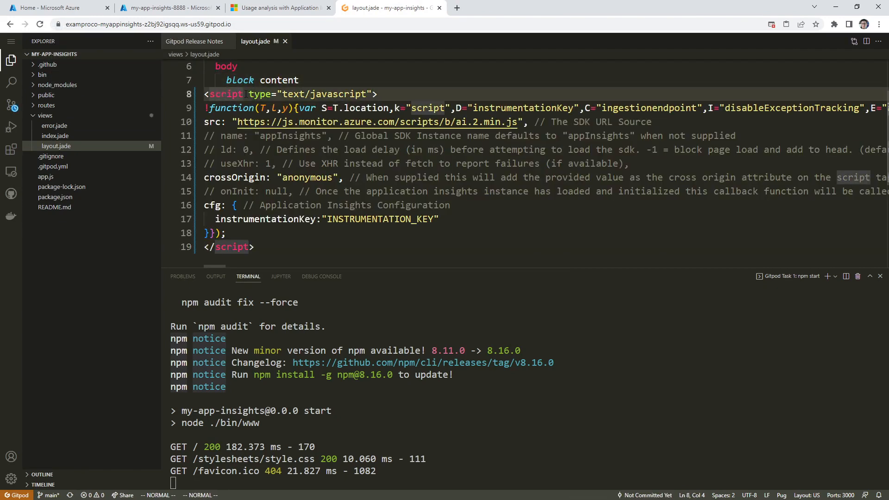
{"action": "key", "text": "shift+o"}
{"action": "type", "text": "s"}
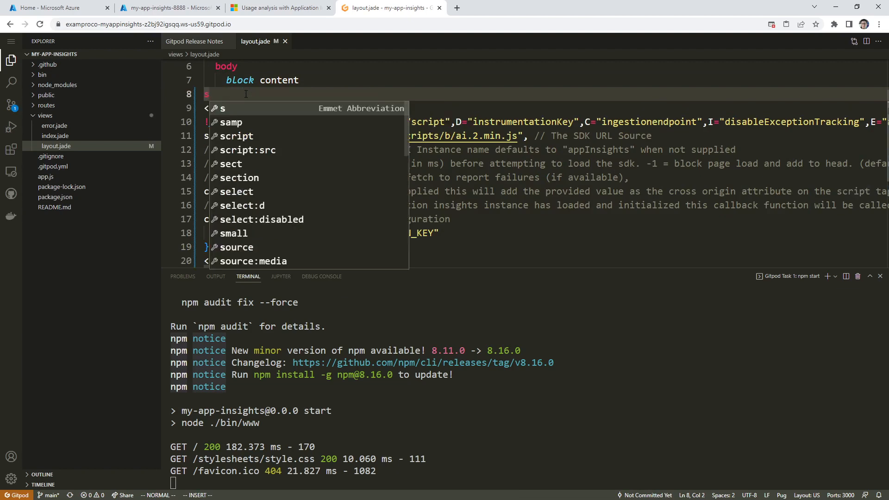
{"action": "type", "text": "cript"}
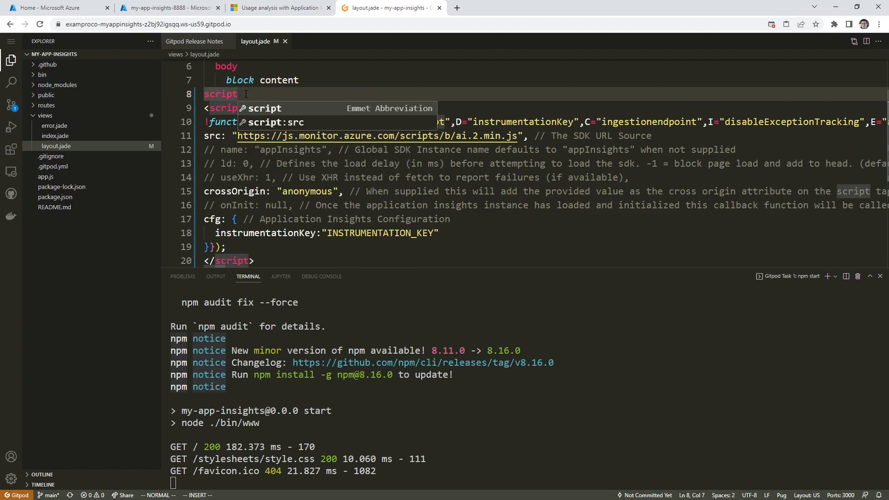
{"action": "type", "text": "(t"}
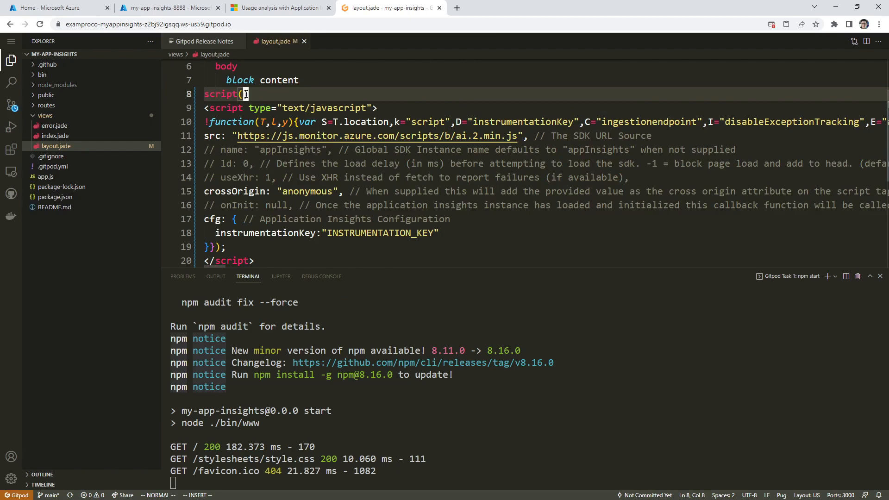
{"action": "type", "text": "ype="}
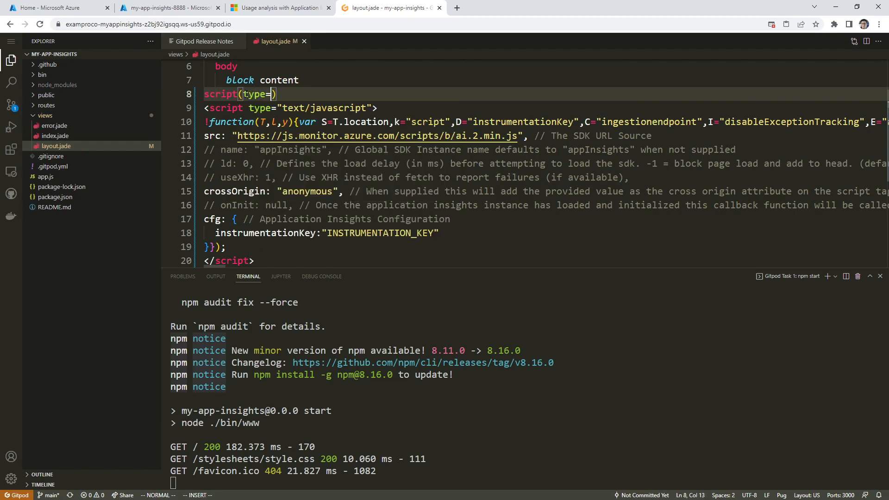
{"action": "type", "text": "'text/javascript"}
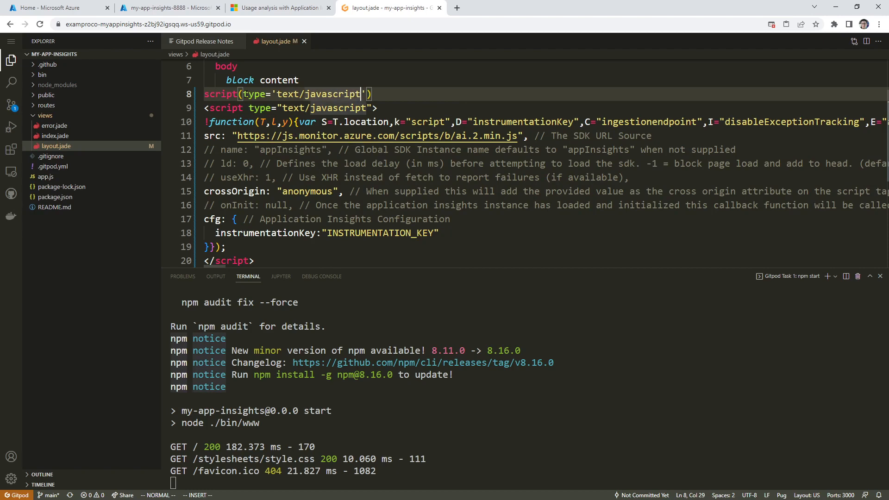
{"action": "key", "text": "Escape"}
Delete the lines holding the snippet's opening and closing HTML script tags.
{"action": "key", "text": "j"}
{"action": "key", "text": "d"}
{"action": "key", "text": "d"}
{"action": "key", "text": "G"}
{"action": "key", "text": "d"}
{"action": "key", "text": "d"}
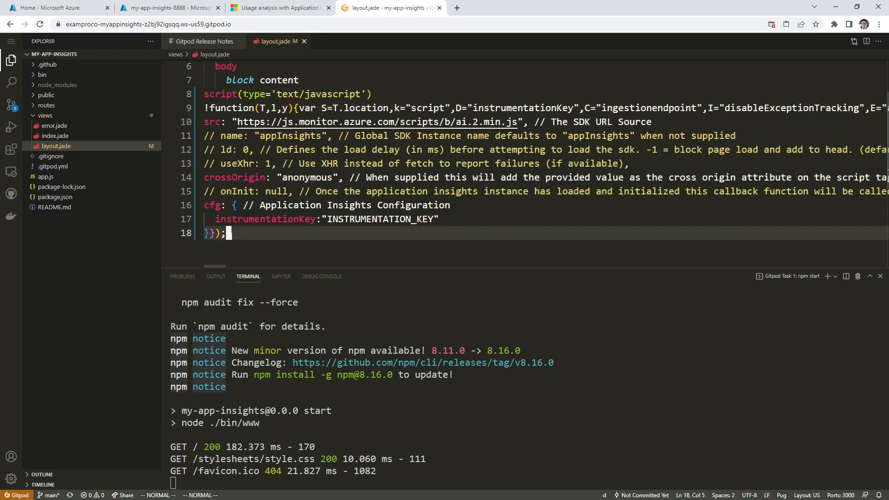
Indent all JavaScript lines of the snippet by one level so they nest under the script(type='text/javascript') line.
{"action": "key", "text": "k"}
{"action": "key", "text": "k"}
{"action": "key", "text": "k"}
{"action": "key", "text": "k"}
{"action": "key", "text": "k"}
{"action": "key", "text": "k"}
{"action": "key", "text": "k"}
{"action": "key", "text": "k"}
{"action": "key", "text": "k"}
{"action": "key", "text": "k"}
{"action": "key", "text": "j"}
{"action": "key", "text": "shift+v"}
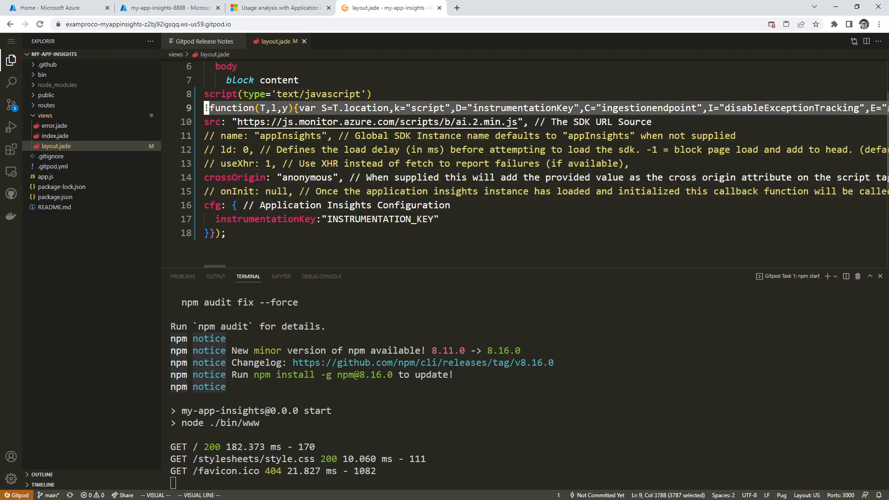
{"action": "key", "text": "G"}
{"action": "key", "text": "greater"}
{"action": "key", "text": "k"}
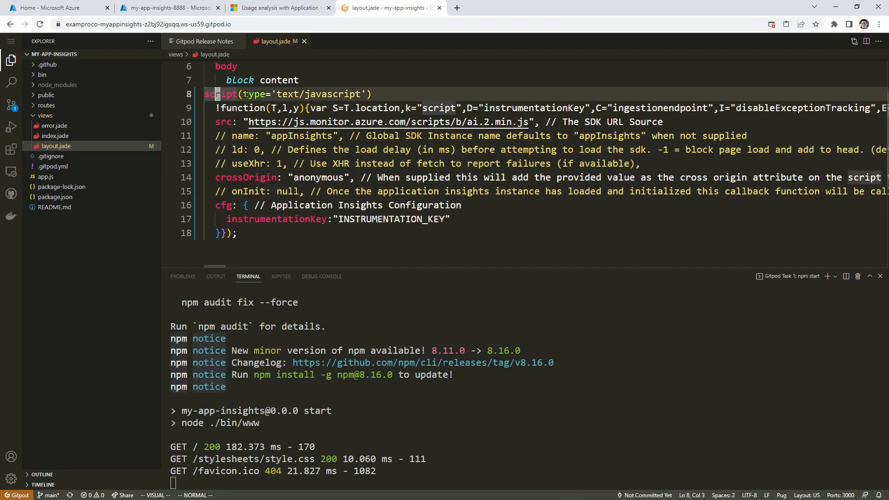
Move the whole script block from the end of layout.jade to directly below the stylesheet link line, above body.
{"action": "key", "text": "g"}
{"action": "key", "text": "g"}
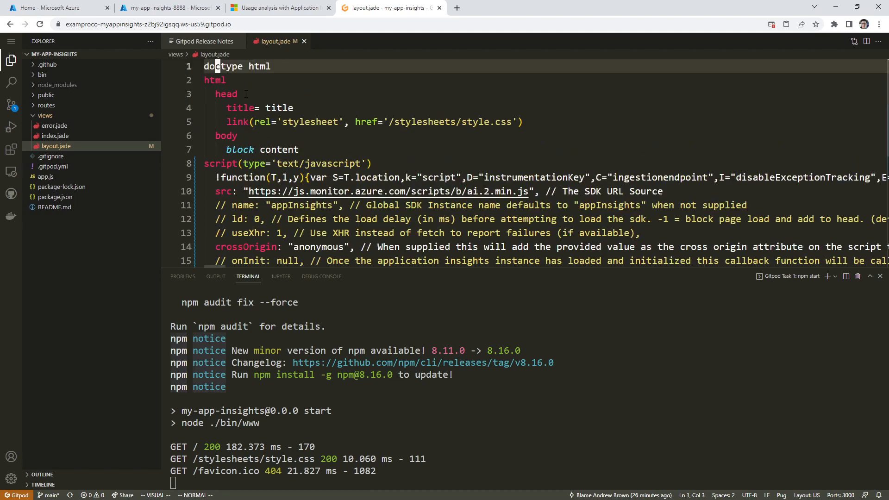
{"action": "key", "text": "j"}
{"action": "key", "text": "j"}
{"action": "key", "text": "j"}
{"action": "key", "text": "j"}
{"action": "key", "text": "j"}
{"action": "key", "text": "j"}
{"action": "key", "text": "j"}
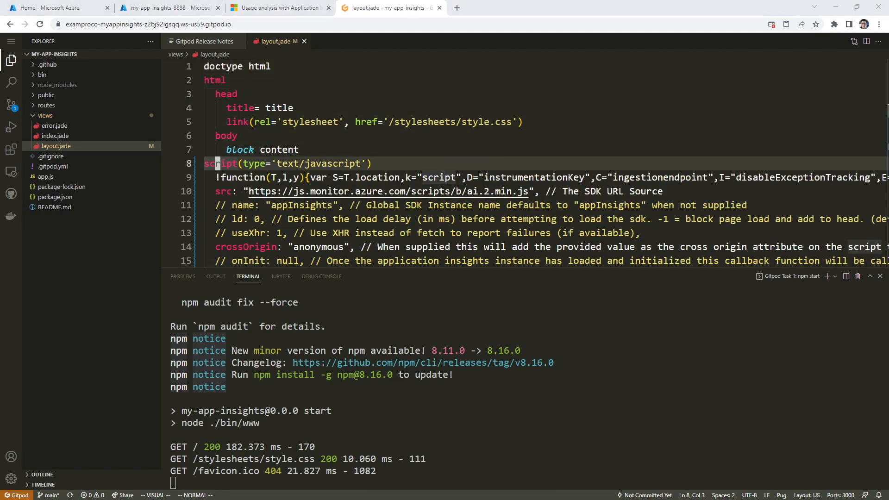
{"action": "left_click", "coordinate": [273, 163]}
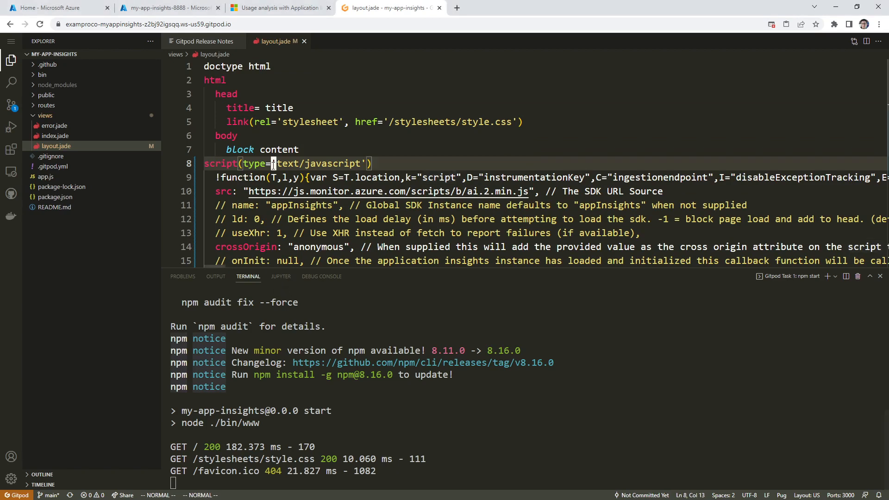
{"action": "key", "text": "j"}
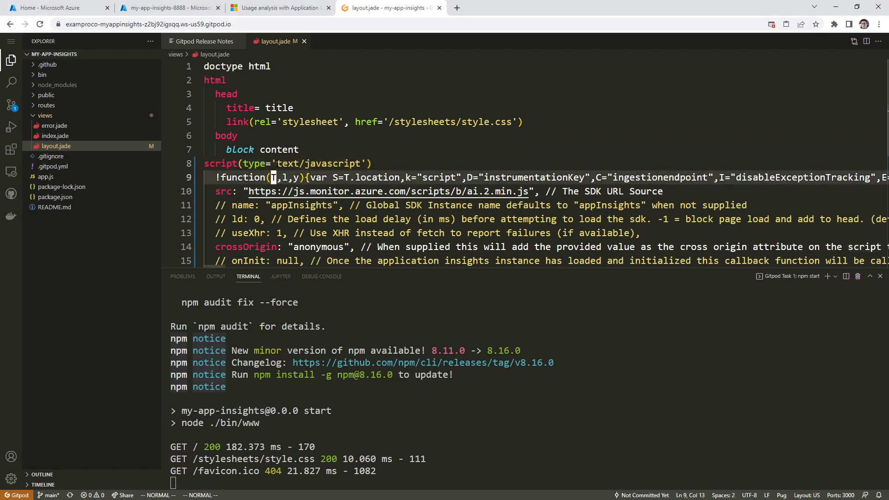
{"action": "key", "text": "k"}
{"action": "key", "text": "k"}
{"action": "key", "text": "k"}
{"action": "key", "text": "j"}
{"action": "key", "text": "j"}
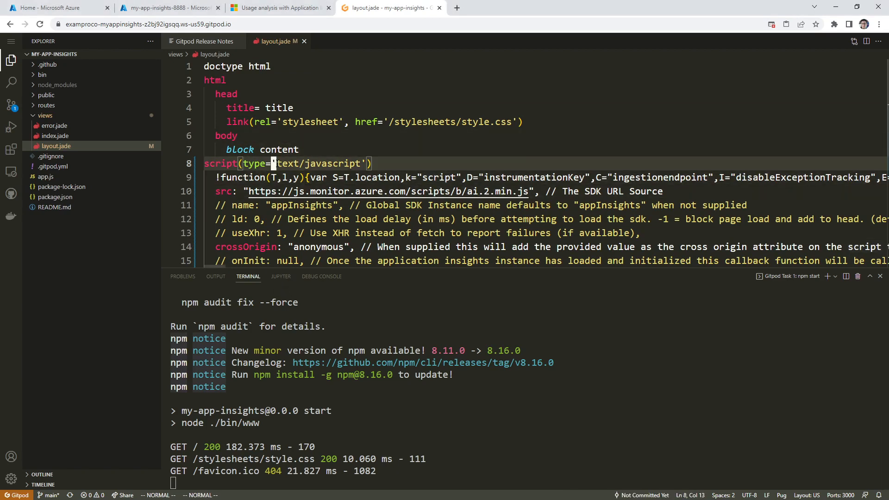
{"action": "key", "text": "shift+v"}
{"action": "key", "text": "shift+g"}
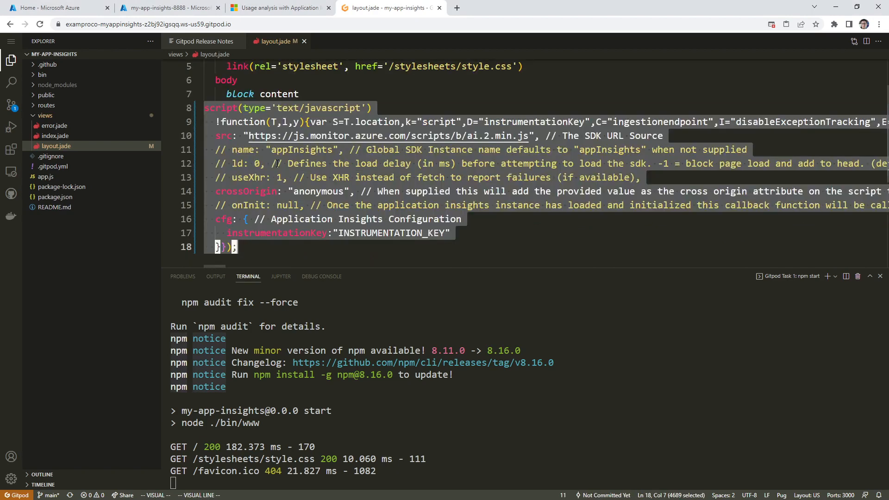
{"action": "key", "text": "d"}
{"action": "key", "text": "k"}
{"action": "key", "text": "k"}
{"action": "key", "text": "p"}
Indent the entire moved script block by two levels so it aligns with the stylesheet link inside head.
{"action": "key", "text": "j"}
{"action": "key", "text": "shift+v"}
{"action": "key", "text": "j"}
{"action": "key", "text": "j"}
{"action": "key", "text": "j"}
{"action": "key", "text": "j"}
{"action": "key", "text": "j"}
{"action": "key", "text": "j"}
{"action": "key", "text": "j"}
{"action": "key", "text": "j"}
{"action": "key", "text": "j"}
{"action": "key", "text": "j"}
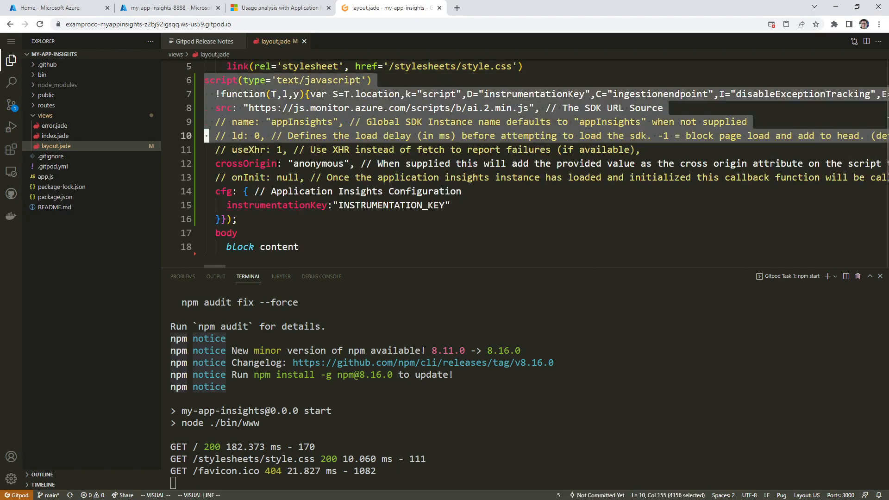
{"action": "key", "text": "shift+period"}
{"action": "key", "text": "g"}
{"action": "key", "text": "v"}
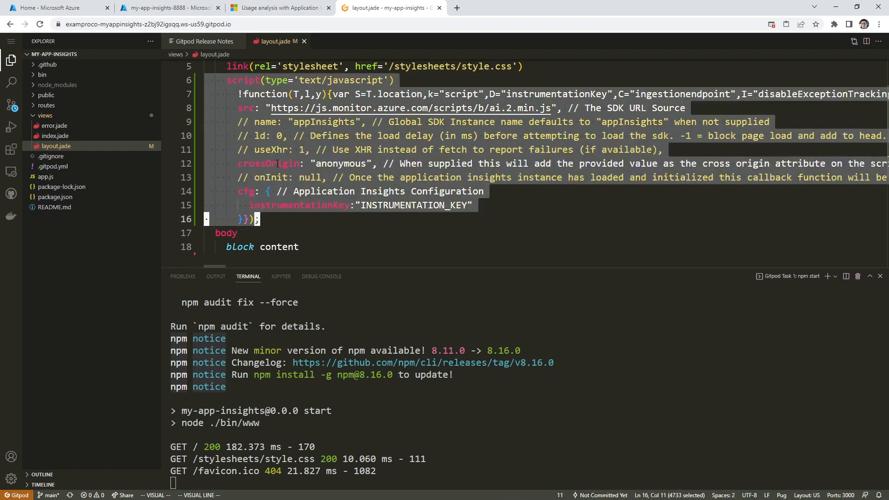
{"action": "key", "text": "shift+period"}
{"action": "key", "text": "j"}
{"action": "key", "text": "j"}
{"action": "key", "text": "j"}
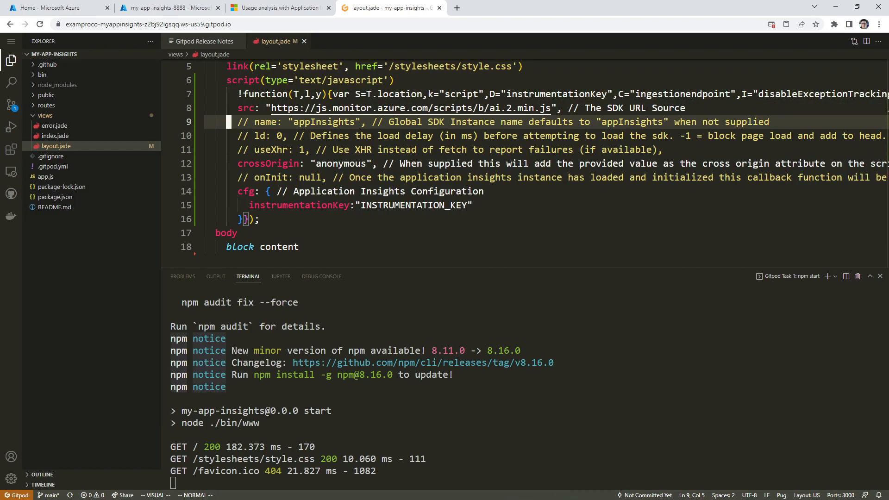
{"action": "left_click", "coordinate": [288, 149]}
Stage layout.jade and commit it with the message "add client side tracking".
{"action": "left_click", "coordinate": [11, 105]}
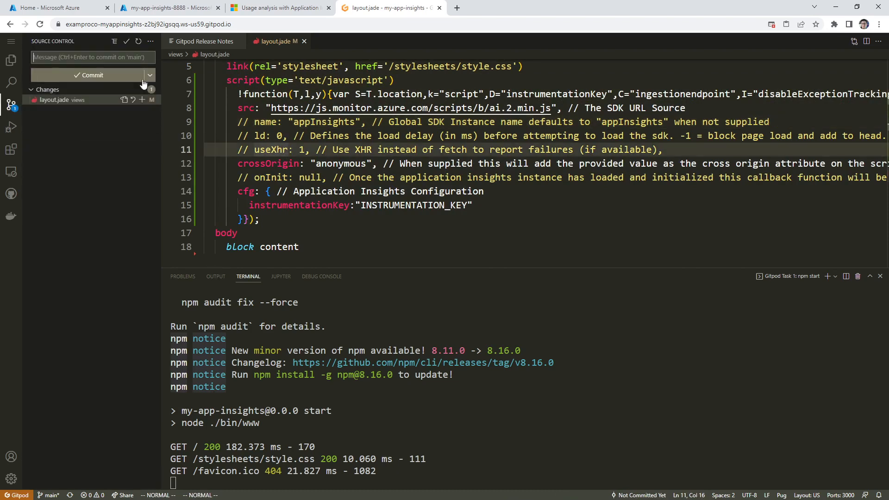
{"action": "left_click", "coordinate": [142, 100]}
{"action": "left_click", "coordinate": [109, 58]}
{"action": "type", "text": "add c"}
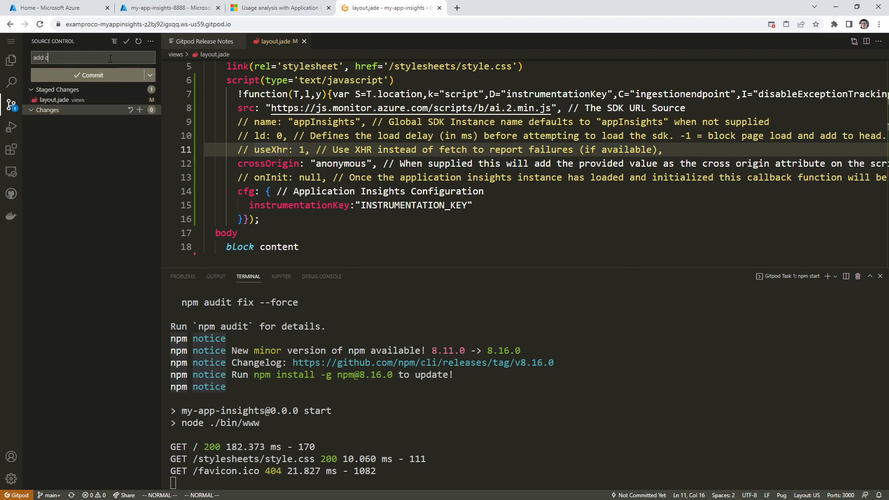
{"action": "type", "text": "lient side tracking"}
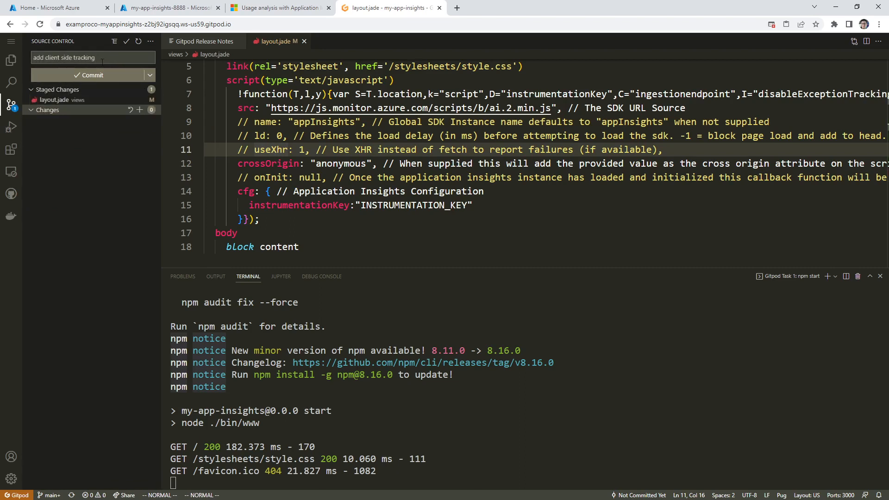
{"action": "left_click", "coordinate": [104, 75]}
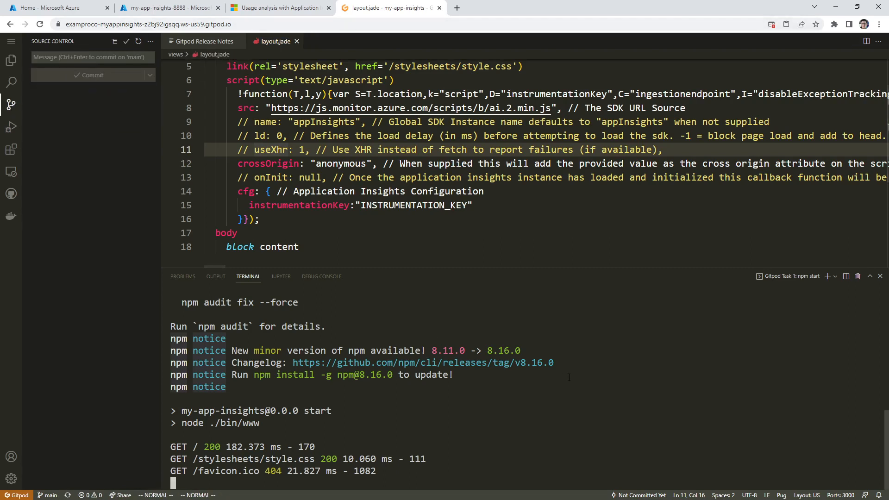
Stop the running server, restart it with npm start, and reload the Express preview page.
{"action": "key", "text": "ctrl+c"}
{"action": "type", "text": "npm start"}
{"action": "key", "text": "Return"}
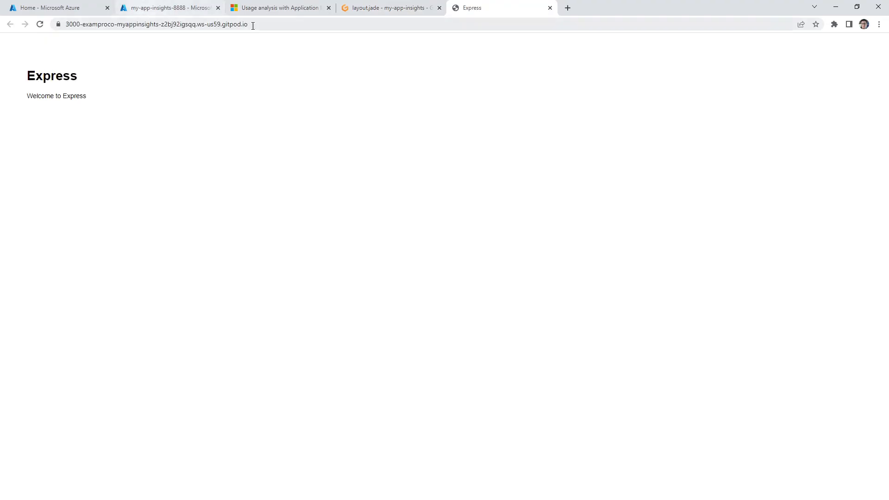
{"action": "left_click", "coordinate": [252, 25]}
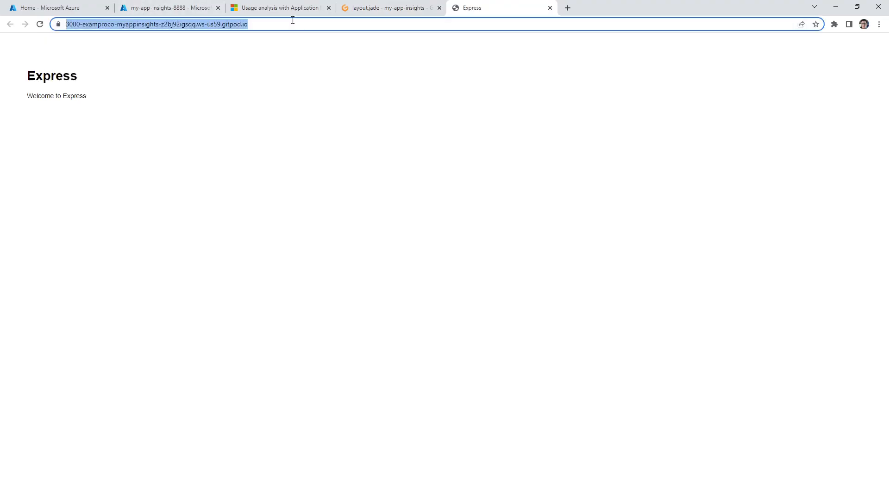
{"action": "key", "text": "Return"}
Switch to the Azure portal, open the Sessions usage report of my-app-insights-8888, and examine its chart and available chart types.
{"action": "left_click", "coordinate": [78, 10]}
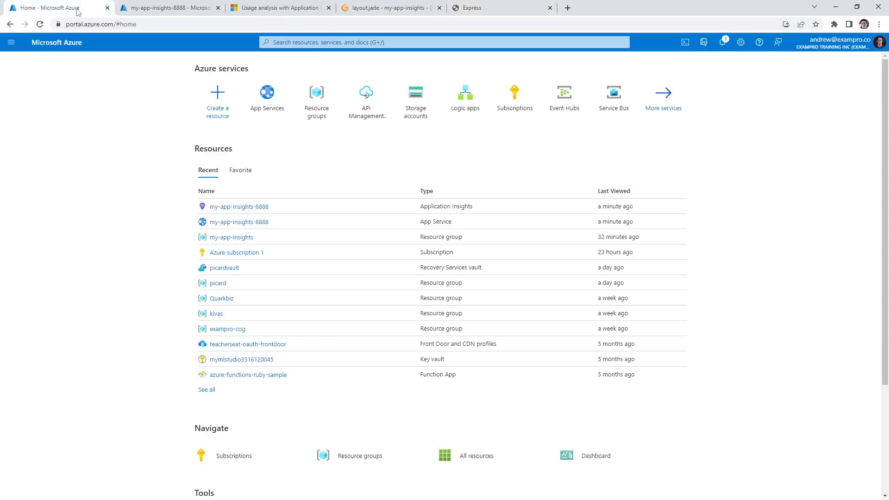
{"action": "left_click", "coordinate": [158, 13]}
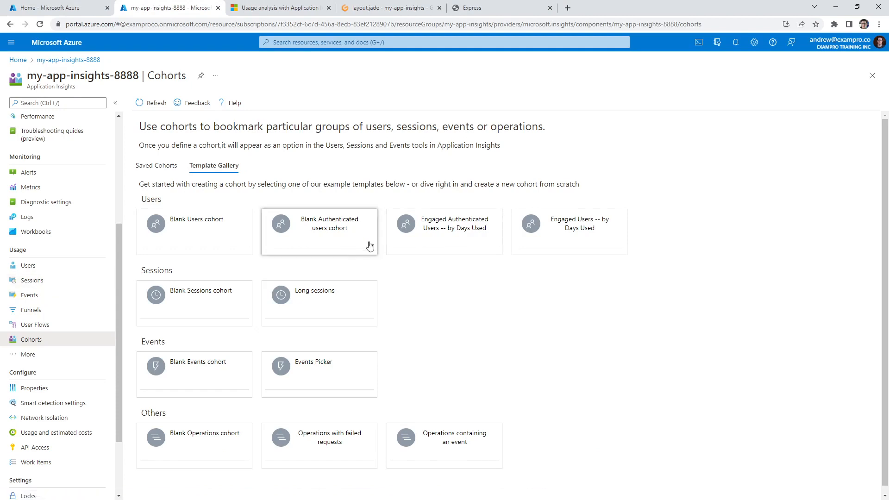
{"action": "left_click", "coordinate": [35, 280]}
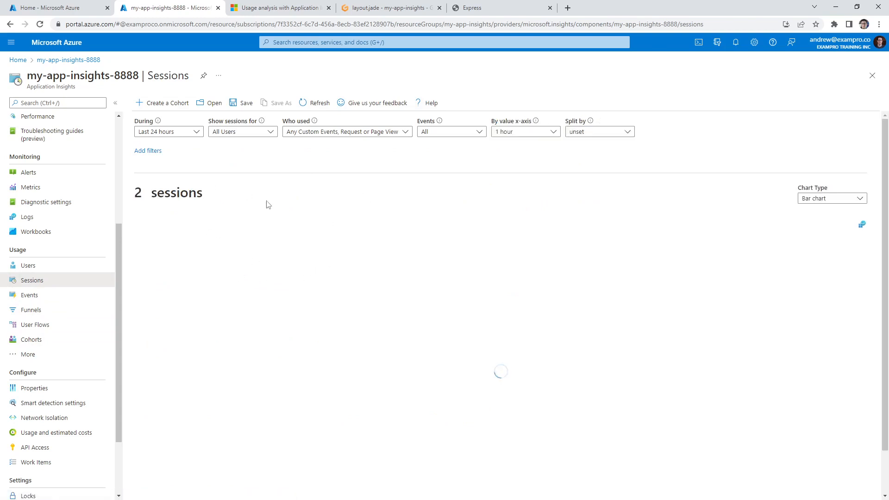
{"action": "left_click_drag", "start_coordinate": [214, 195], "coordinate": [129, 198]}
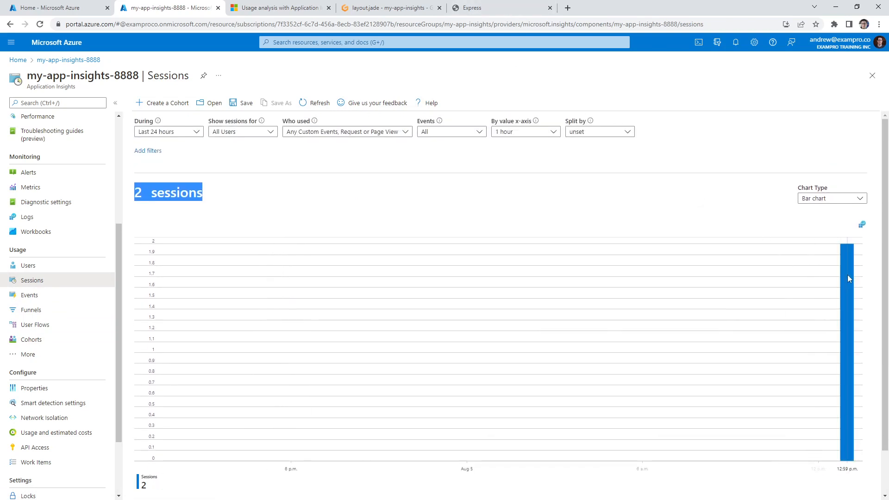
{"action": "left_click", "coordinate": [839, 198]}
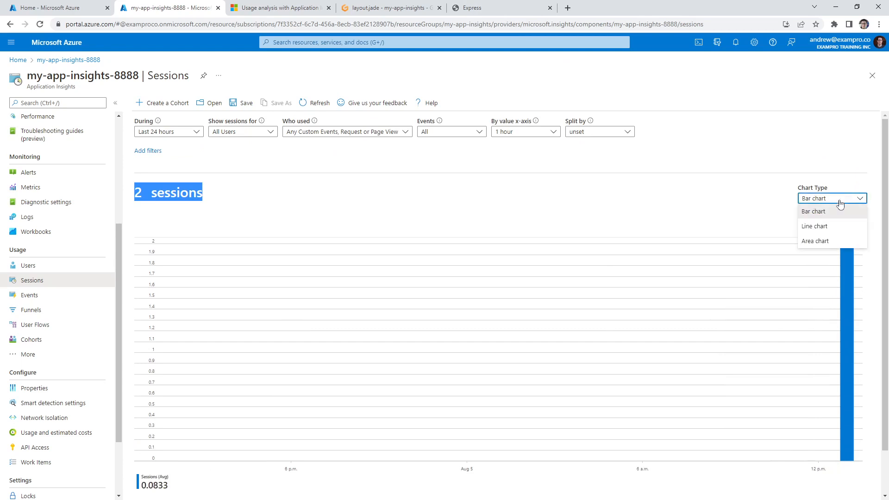
{"action": "left_click", "coordinate": [841, 199]}
{"action": "left_click", "coordinate": [841, 199]}
{"action": "left_click", "coordinate": [816, 211]}
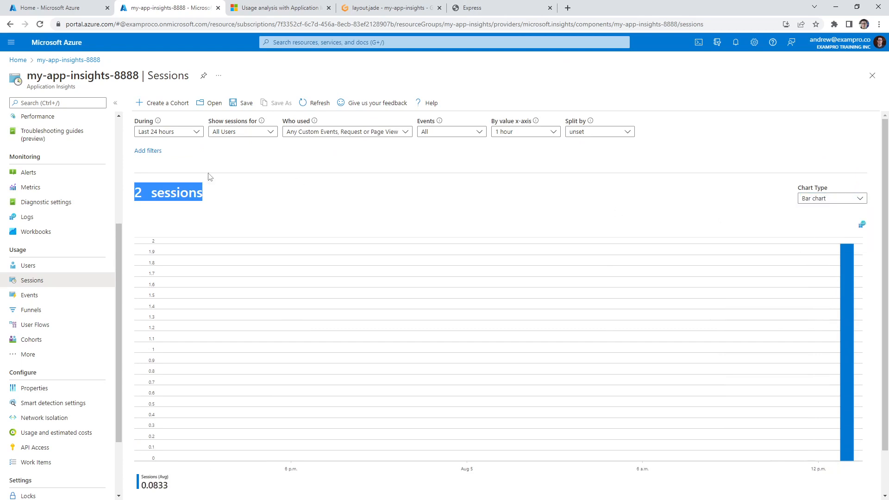
Create a cohort from the Blank Sessions cohort template and run its default logs query.
{"action": "left_click", "coordinate": [168, 103]}
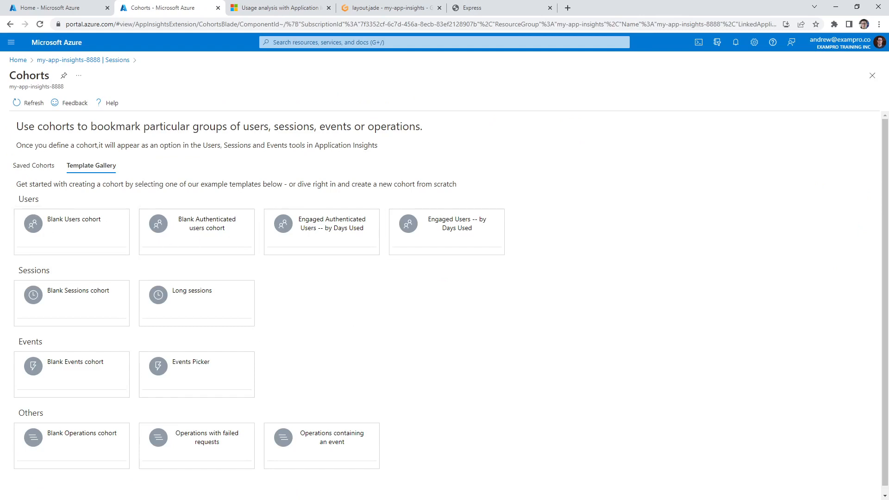
{"action": "left_click", "coordinate": [93, 304]}
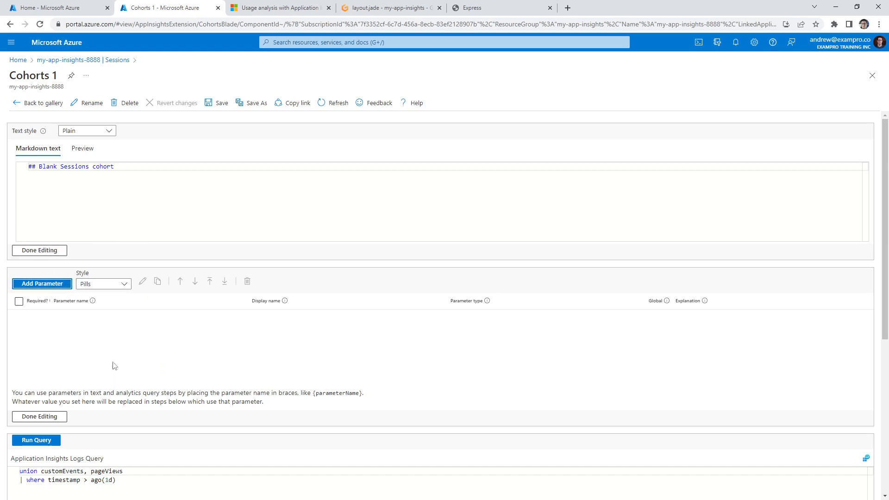
{"action": "scroll", "coordinate": [114, 366], "scroll_direction": "down", "scroll_amount": 5}
{"action": "left_click", "coordinate": [40, 209]}
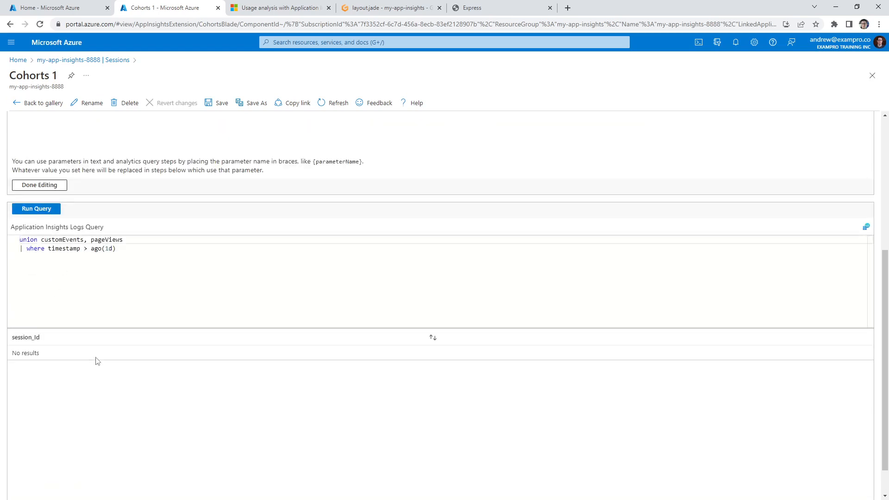
{"action": "scroll", "coordinate": [93, 361], "scroll_direction": "up", "scroll_amount": 5}
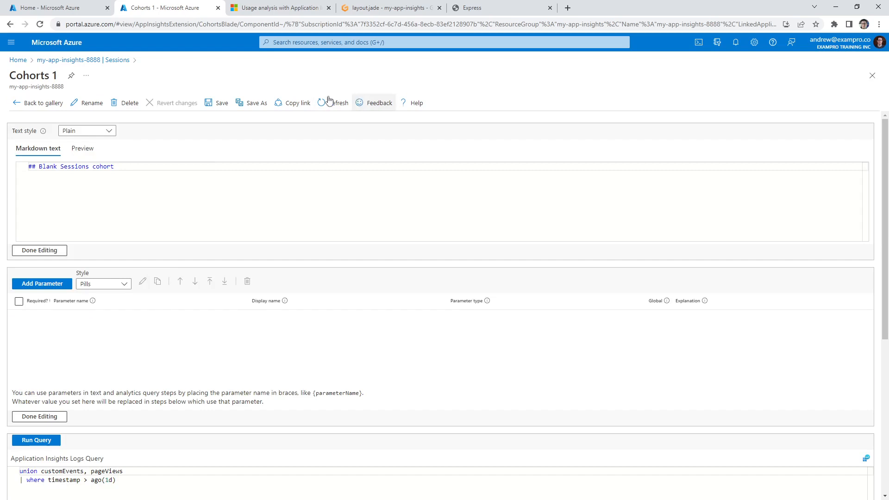
Save the cohort to My reports with the title MyCohort and return to the Sessions report.
{"action": "left_click", "coordinate": [212, 104]}
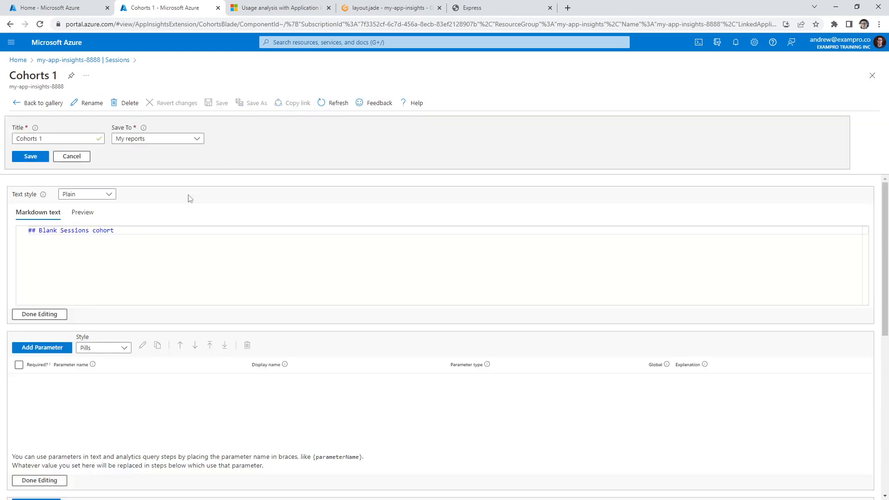
{"action": "left_click", "coordinate": [76, 141]}
{"action": "key", "text": "ctrl+a"}
{"action": "type", "text": "M"}
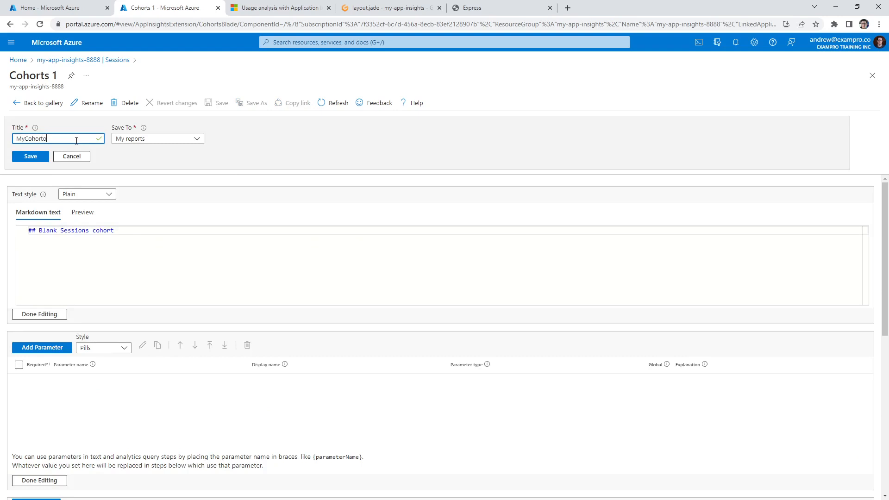
{"action": "left_click", "coordinate": [31, 157]}
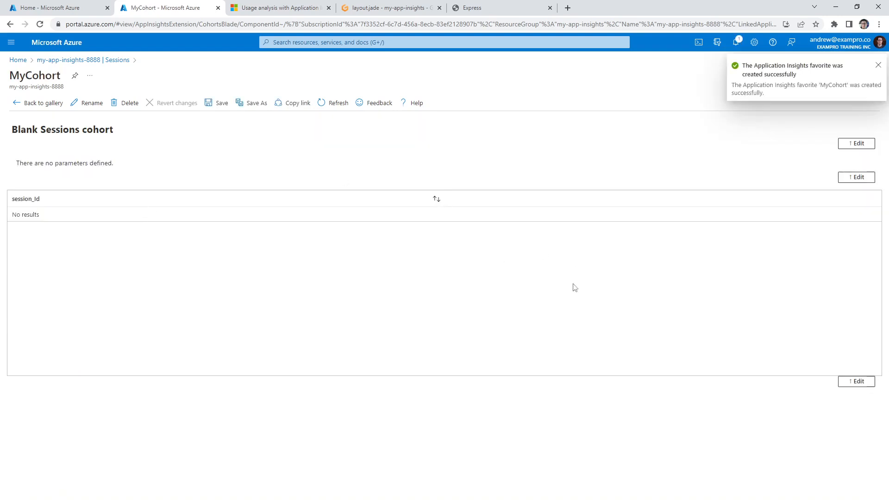
{"action": "left_click", "coordinate": [18, 103]}
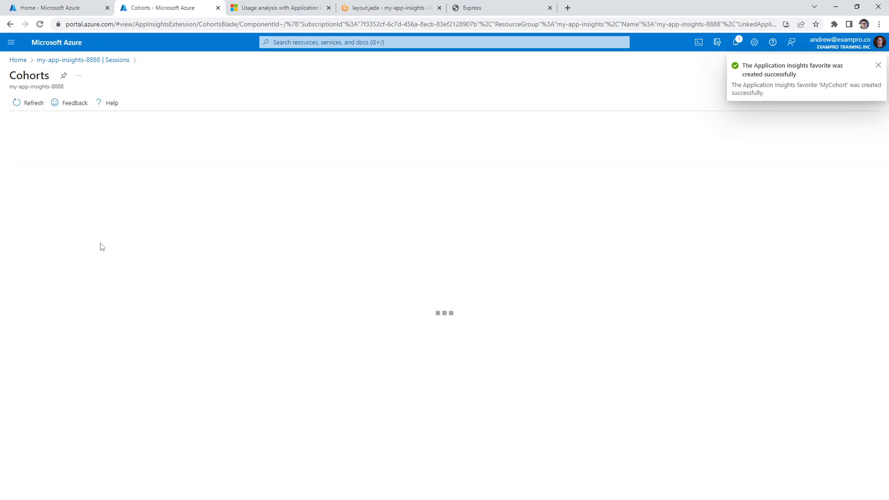
{"action": "left_click", "coordinate": [67, 60]}
Open the Cohort Analysis workbook from the Workbooks gallery and read through its parameters, results table and interpretation guide.
{"action": "scroll", "coordinate": [74, 301], "scroll_direction": "down", "scroll_amount": 2}
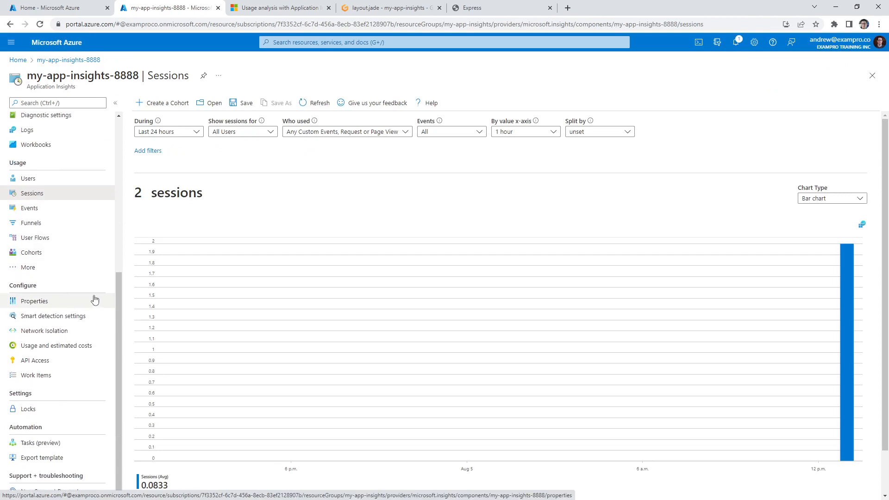
{"action": "scroll", "coordinate": [67, 299], "scroll_direction": "up", "scroll_amount": 4}
{"action": "left_click", "coordinate": [59, 328]}
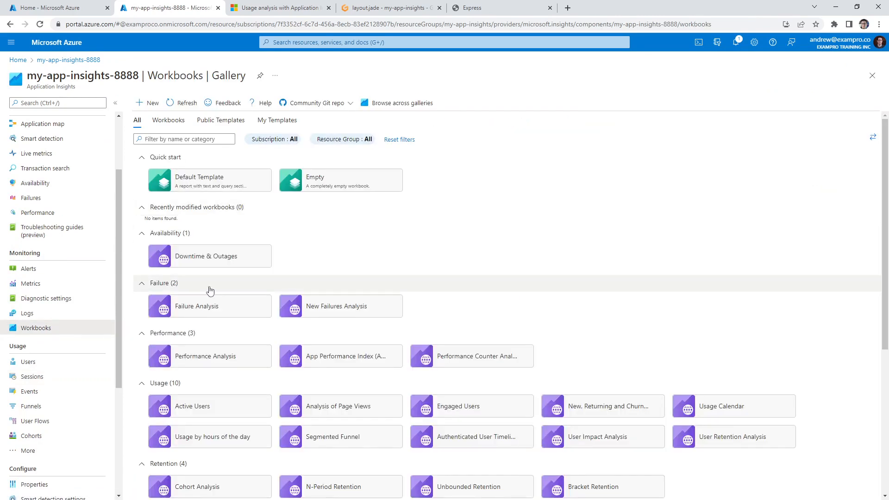
{"action": "scroll", "coordinate": [206, 278], "scroll_direction": "down", "scroll_amount": 2}
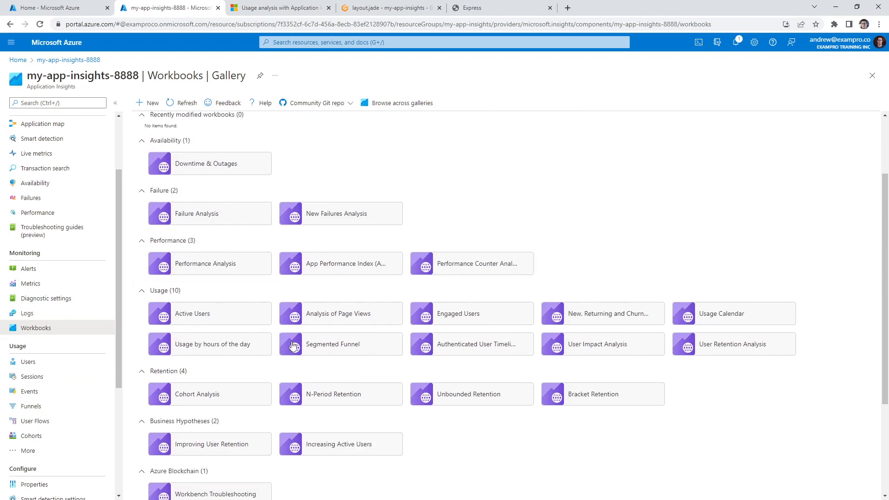
{"action": "left_click", "coordinate": [230, 395]}
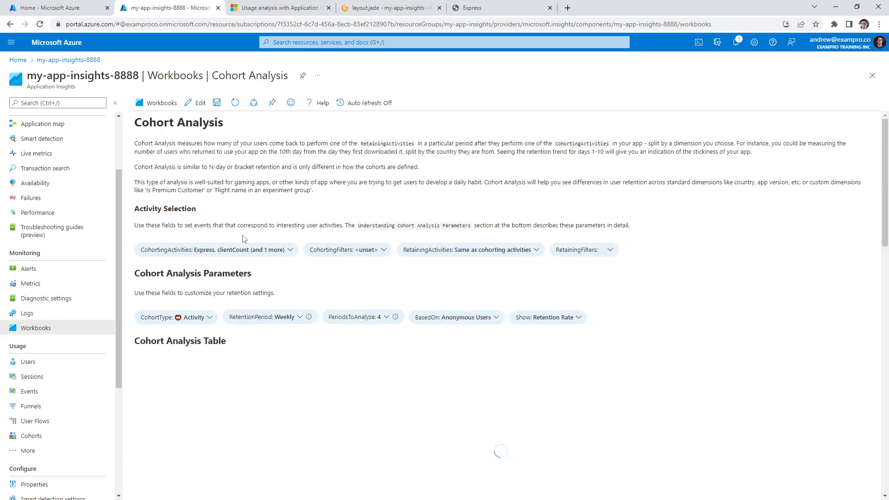
{"action": "scroll", "coordinate": [242, 375], "scroll_direction": "down", "scroll_amount": 9}
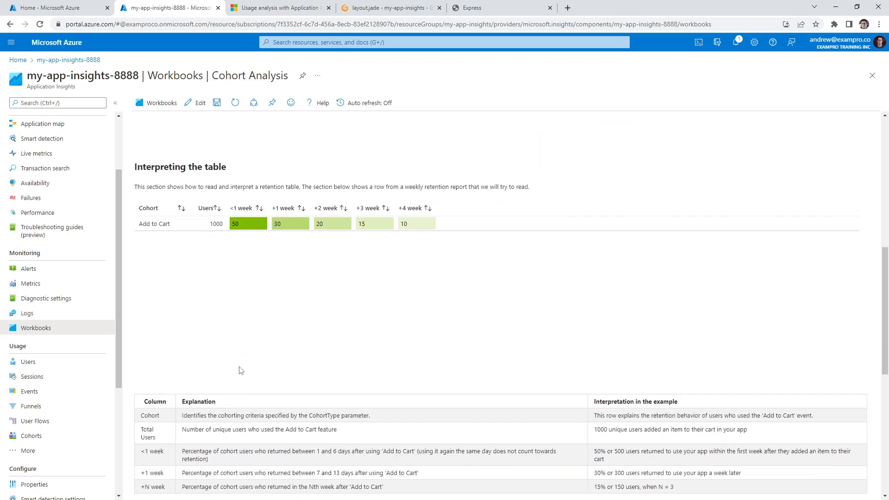
{"action": "scroll", "coordinate": [385, 202], "scroll_direction": "down", "scroll_amount": 5}
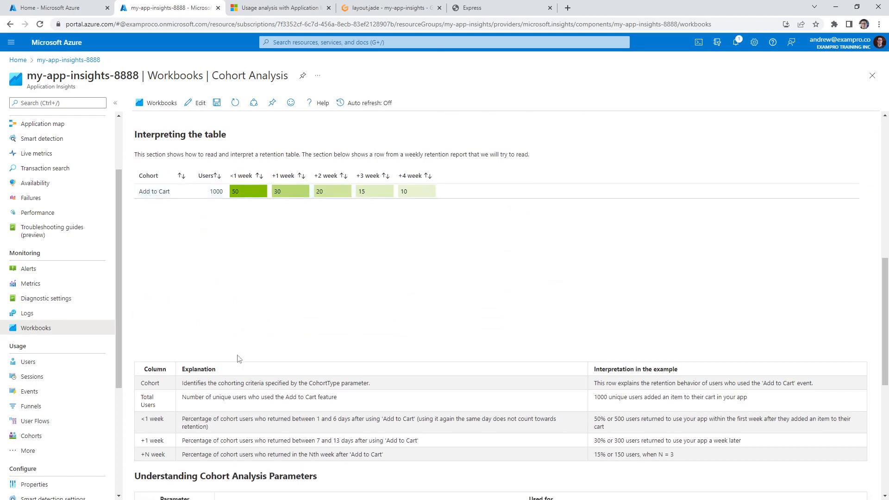
{"action": "scroll", "coordinate": [241, 410], "scroll_direction": "up", "scroll_amount": 14}
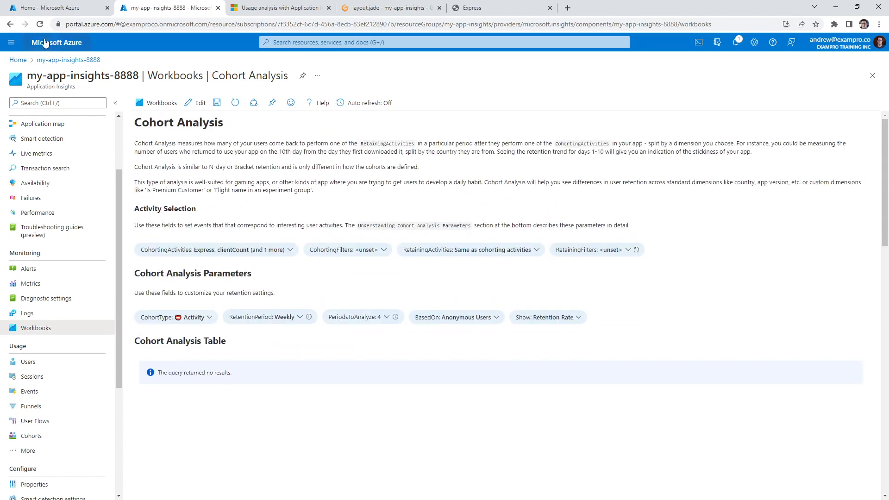
Go back to the Sessions report and look over the tools available for the Application Insights resource.
{"action": "left_click", "coordinate": [10, 24]}
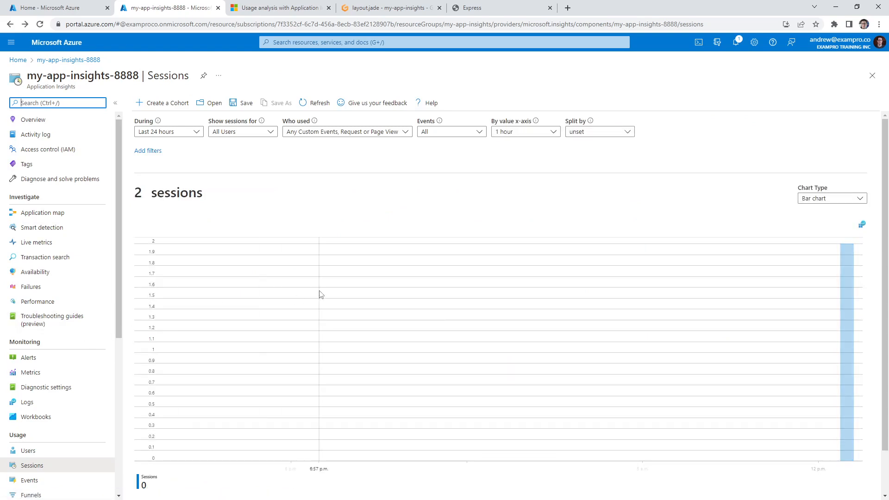
{"action": "scroll", "coordinate": [58, 380], "scroll_direction": "down", "scroll_amount": 5}
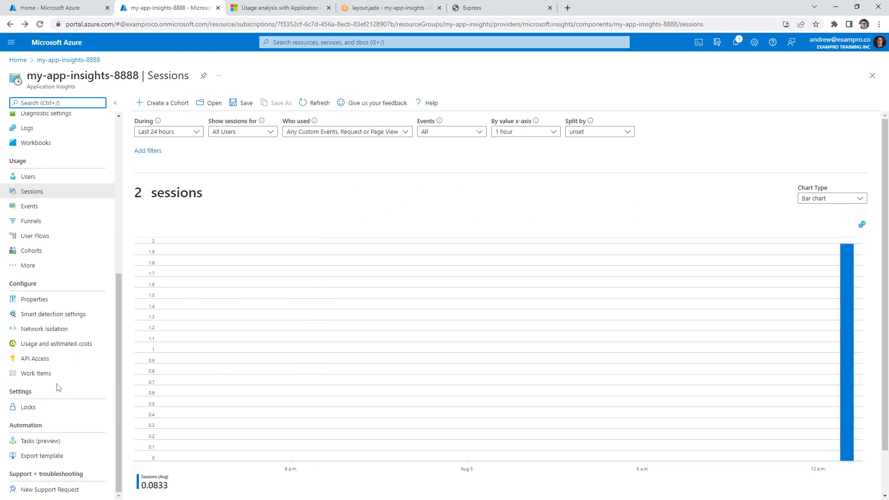
{"action": "scroll", "coordinate": [59, 394], "scroll_direction": "up", "scroll_amount": 5}
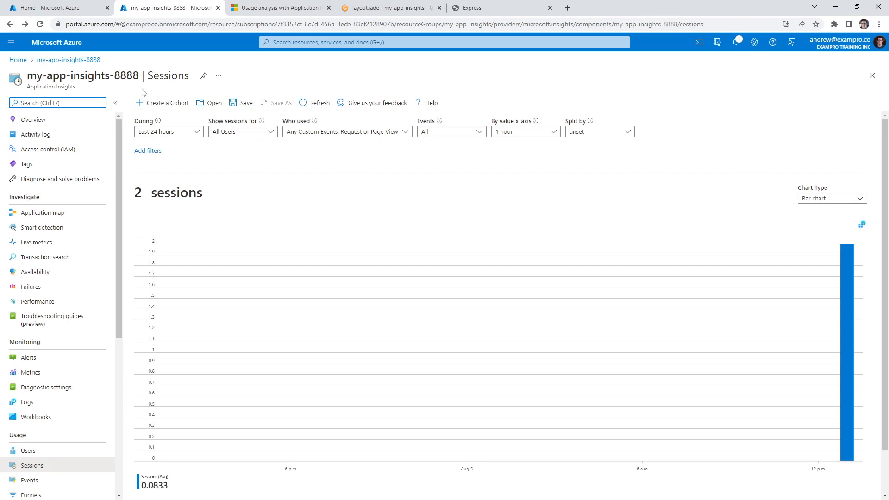
Return to the Azure portal home page and close the Usage analysis documentation page.
{"action": "left_click", "coordinate": [18, 60]}
{"action": "left_click", "coordinate": [283, 8]}
{"action": "left_click", "coordinate": [329, 7]}
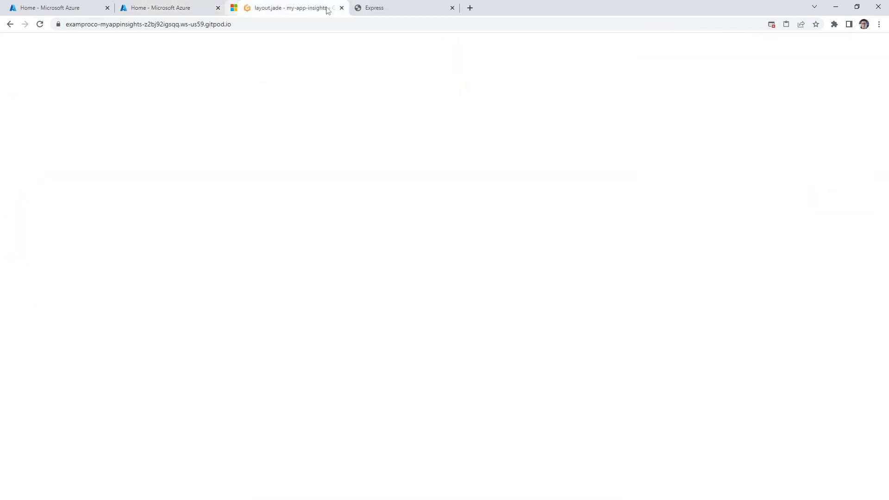